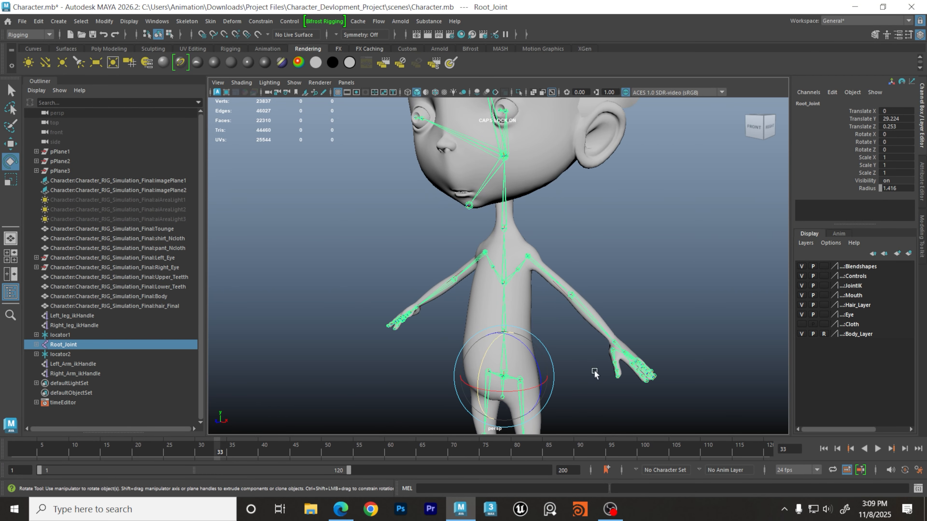
- Select the root joint at the character's hips and activate the Move tool
{"action": "scroll", "coordinate": [587, 373], "scroll_direction": "up", "scroll_amount": 2}
{"action": "left_click", "coordinate": [496, 323]}
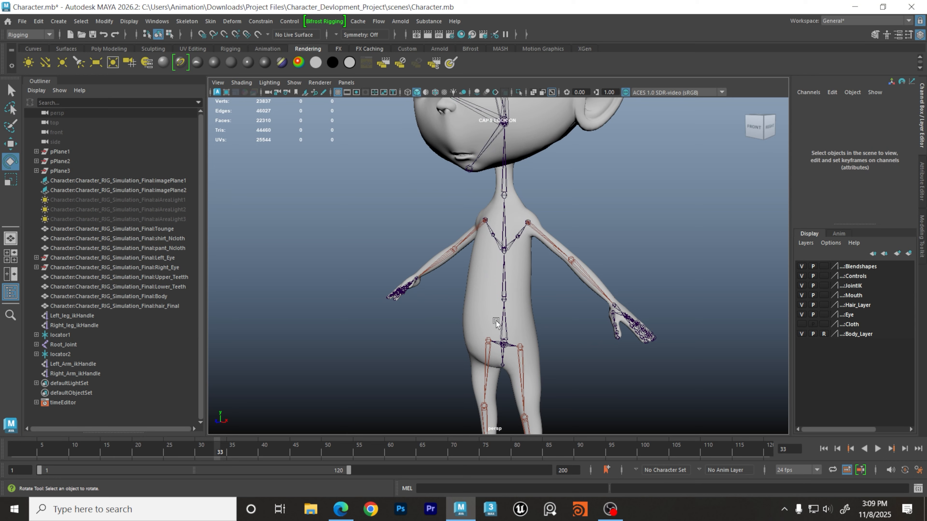
{"action": "left_click", "coordinate": [507, 330]}
{"action": "scroll", "coordinate": [585, 317], "scroll_direction": "up", "scroll_amount": 3}
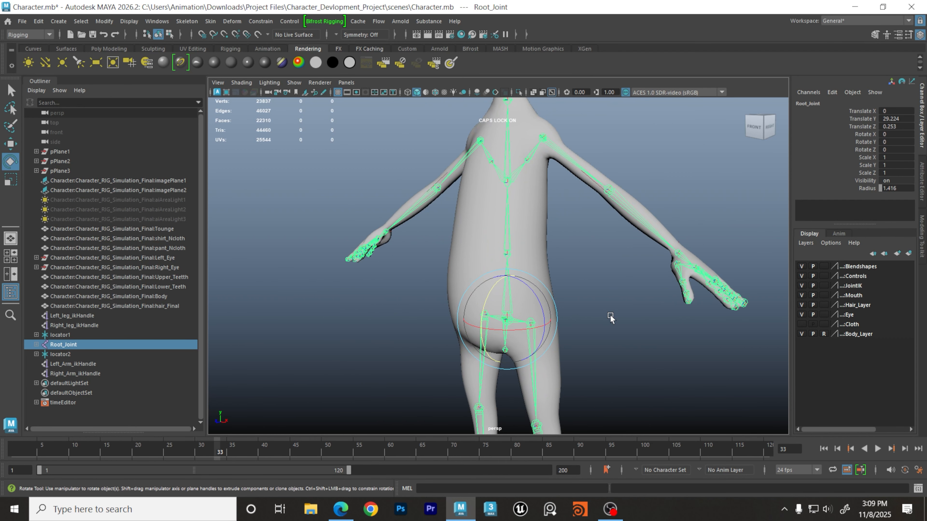
{"action": "key", "text": "w"}
{"action": "left_click_drag", "start_coordinate": [584, 317], "coordinate": [585, 320], "text": "alt"}
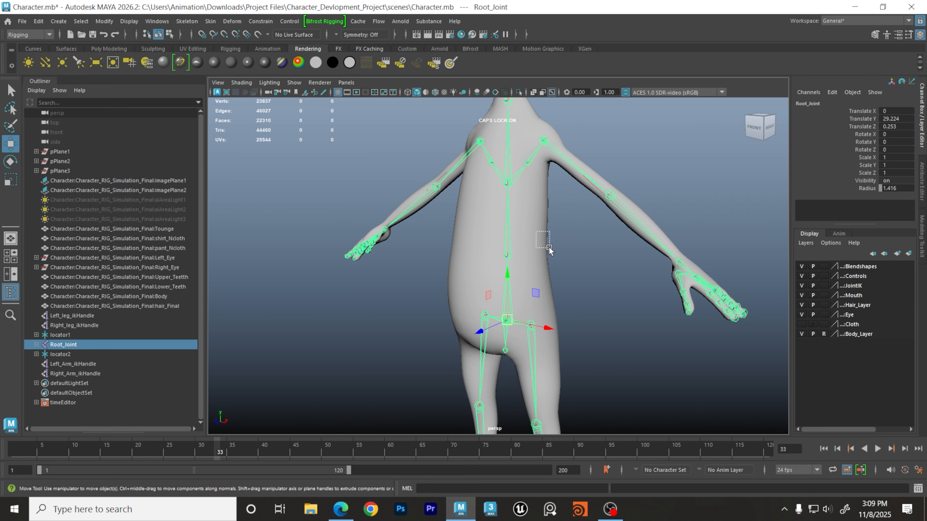
- Turn off reference mode on the Body_Layer display layer and select the root joint together with the body mesh
{"action": "left_click", "coordinate": [534, 228]}
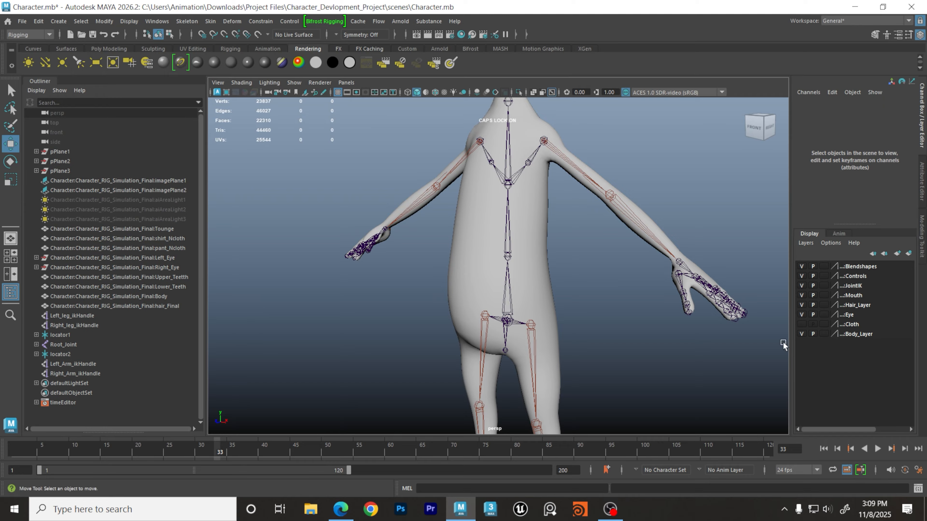
{"action": "middle_click_drag", "start_coordinate": [644, 328], "coordinate": [635, 328], "text": "alt"}
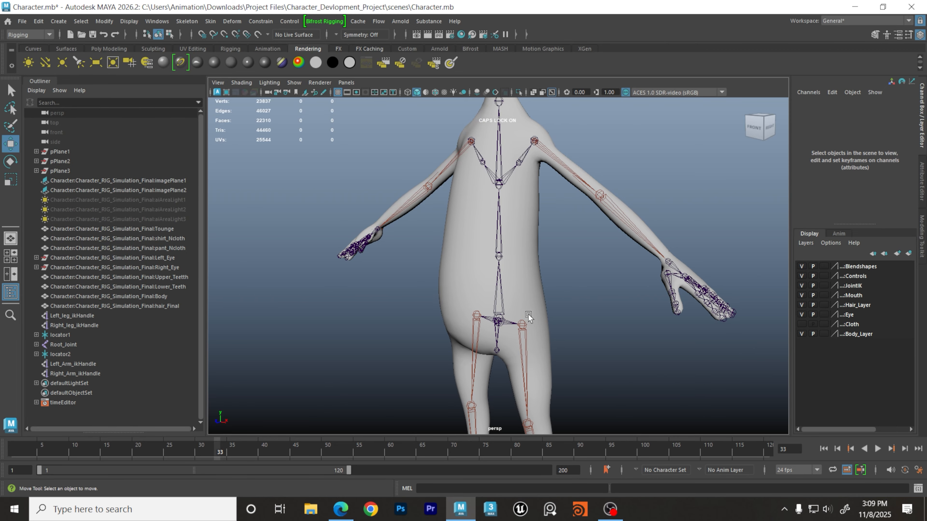
{"action": "left_click", "coordinate": [503, 306]}
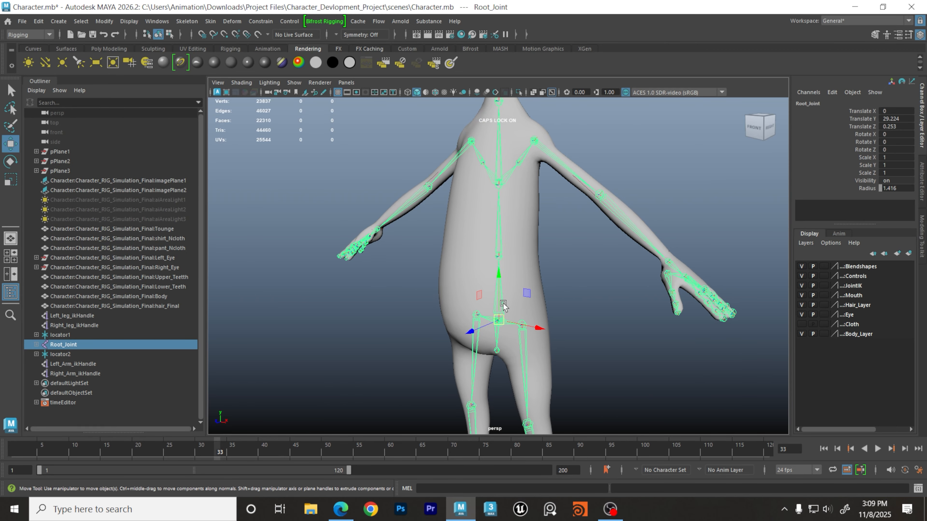
{"action": "left_click", "coordinate": [529, 252], "text": "shift"}
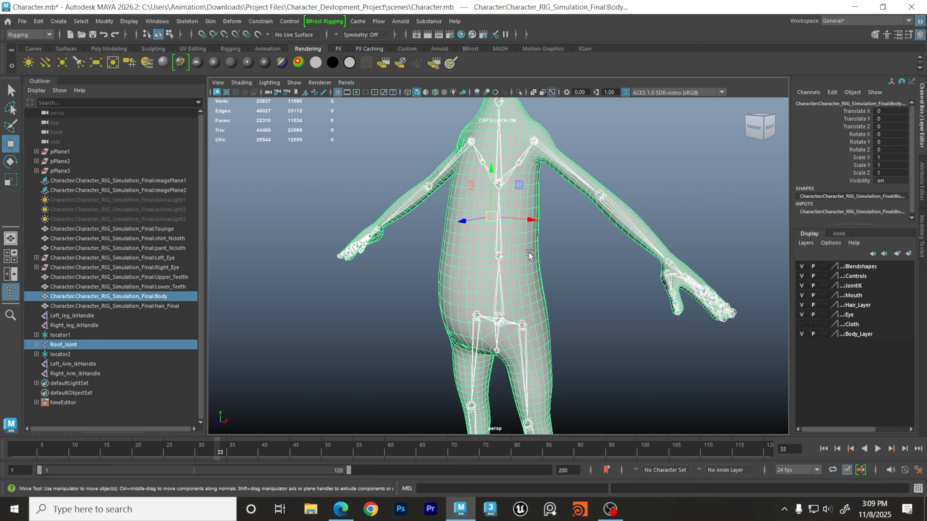
{"action": "right_click_drag", "start_coordinate": [529, 252], "coordinate": [284, 164], "text": "alt"}
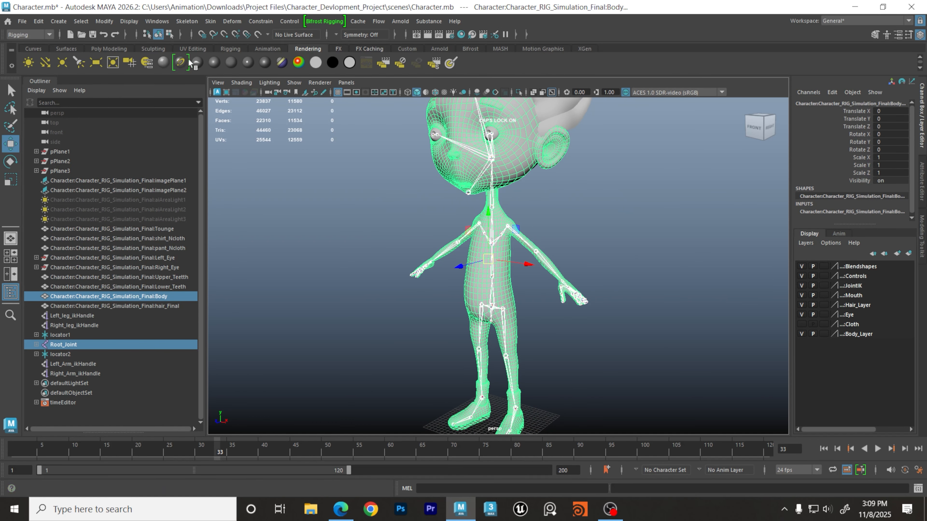
- Open the Bind Skin options and reset them to their defaults
{"action": "left_click", "coordinate": [210, 21]}
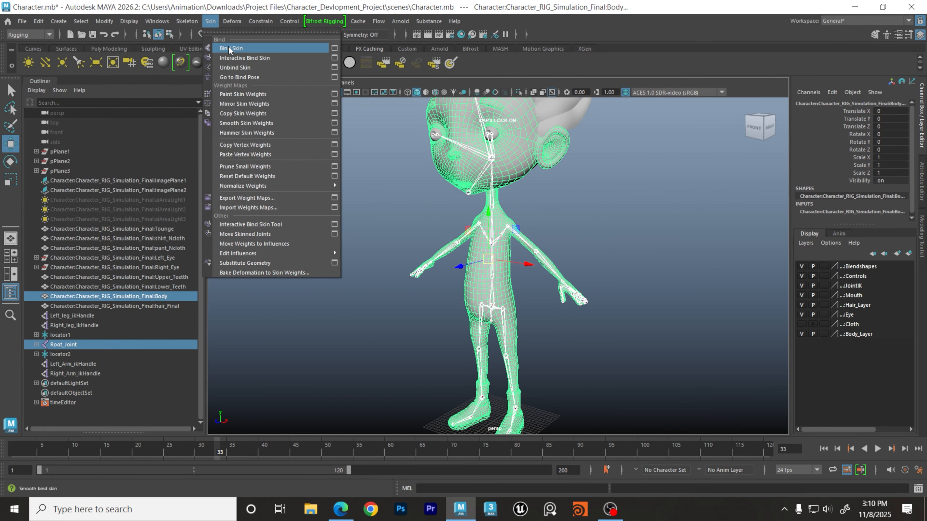
{"action": "left_click", "coordinate": [335, 48]}
{"action": "left_click", "coordinate": [603, 101]}
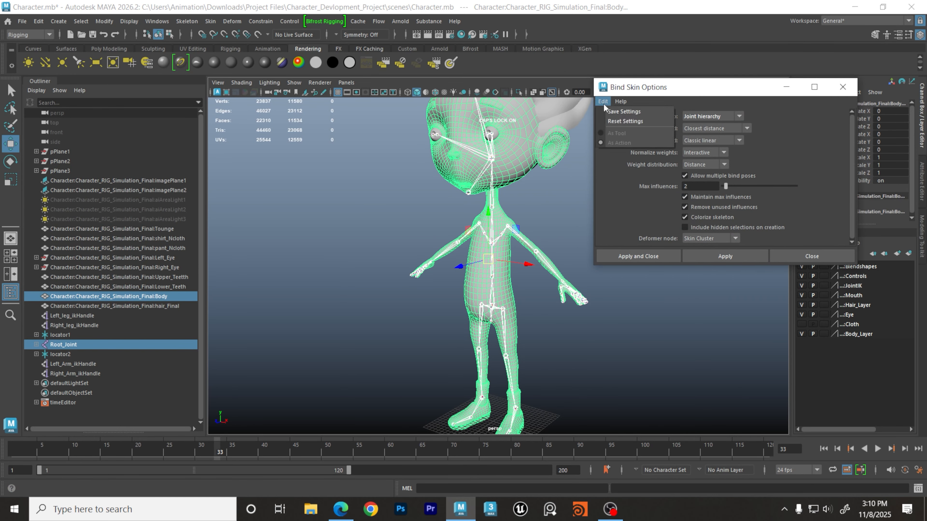
{"action": "left_click", "coordinate": [620, 121]}
{"action": "left_click", "coordinate": [603, 102]}
{"action": "left_click", "coordinate": [615, 121]}
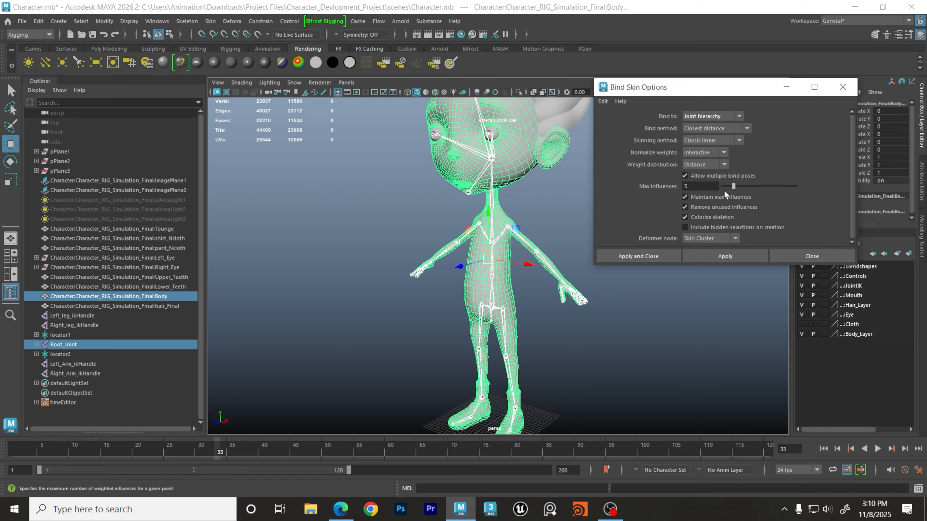
- Set the bind's max influences to 2 and bind the body mesh to the joint hierarchy
{"action": "left_click", "coordinate": [698, 187]}
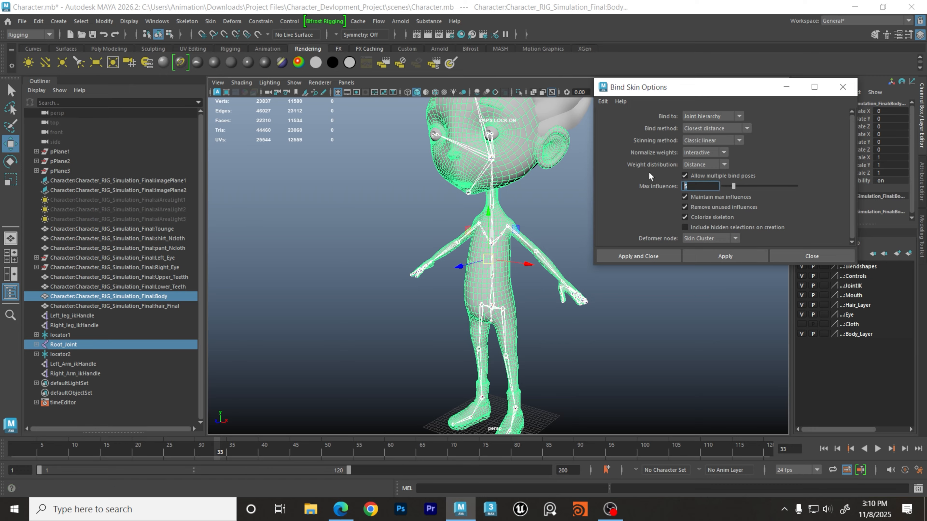
{"action": "type", "text": "2"}
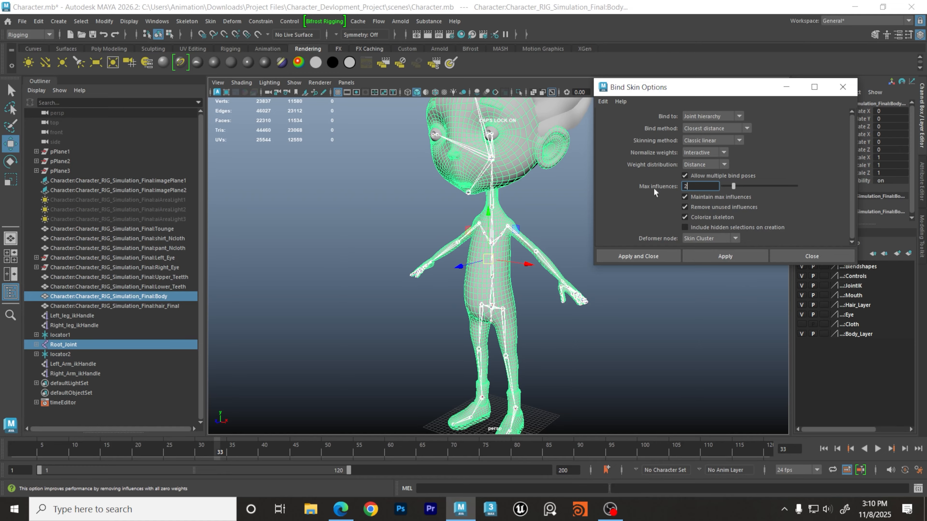
{"action": "left_click_drag", "start_coordinate": [699, 94], "coordinate": [706, 91]}
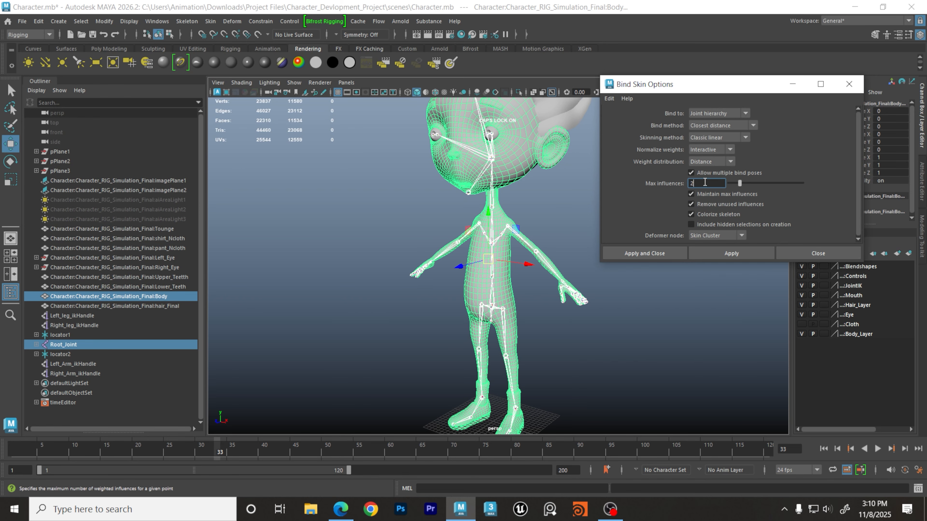
{"action": "key", "text": "Return"}
{"action": "left_click", "coordinate": [641, 253]}
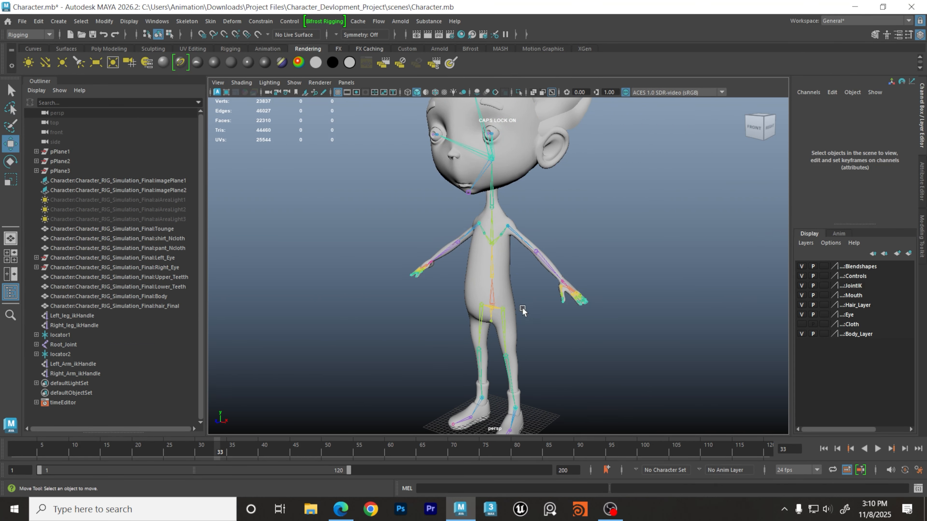
- Test the body binding by moving the root joint about 31 units along X, undo the move and clear the selection
{"action": "left_click_drag", "start_coordinate": [520, 307], "coordinate": [548, 322], "text": "alt"}
{"action": "middle_click_drag", "start_coordinate": [549, 322], "coordinate": [554, 299], "text": "alt"}
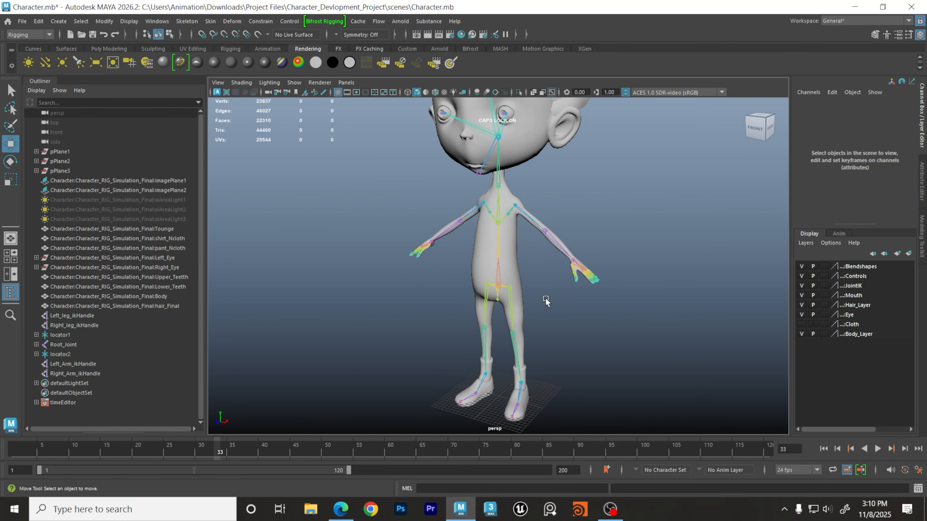
{"action": "left_click_drag", "start_coordinate": [502, 289], "coordinate": [499, 283], "text": "alt"}
{"action": "right_click_drag", "start_coordinate": [498, 283], "coordinate": [627, 292], "text": "alt"}
{"action": "mouse_move", "coordinate": [542, 297]}
{"action": "left_mouse_down", "text": "alt"}
{"action": "mouse_move", "coordinate": [581, 299]}
{"action": "mouse_move", "coordinate": [528, 296]}
{"action": "left_mouse_up", "text": "alt"}
{"action": "left_click", "coordinate": [499, 278]}
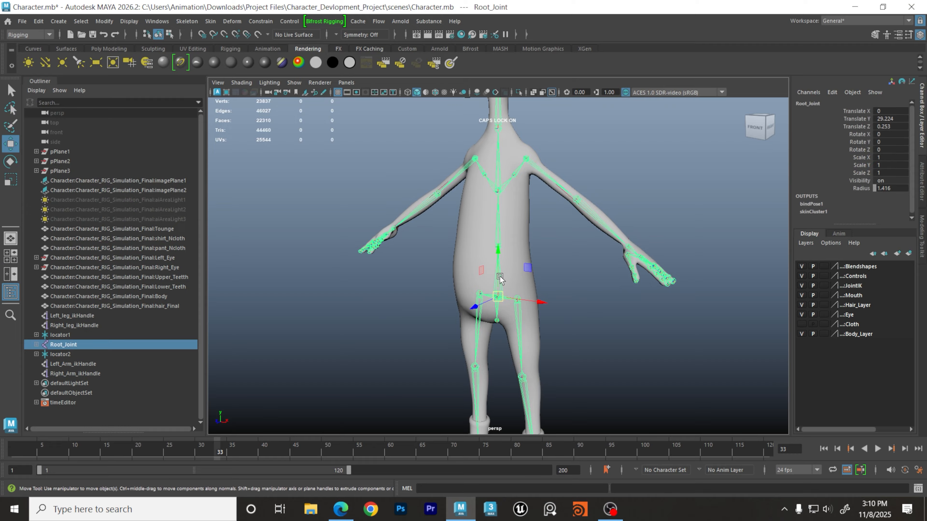
{"action": "key", "text": "f"}
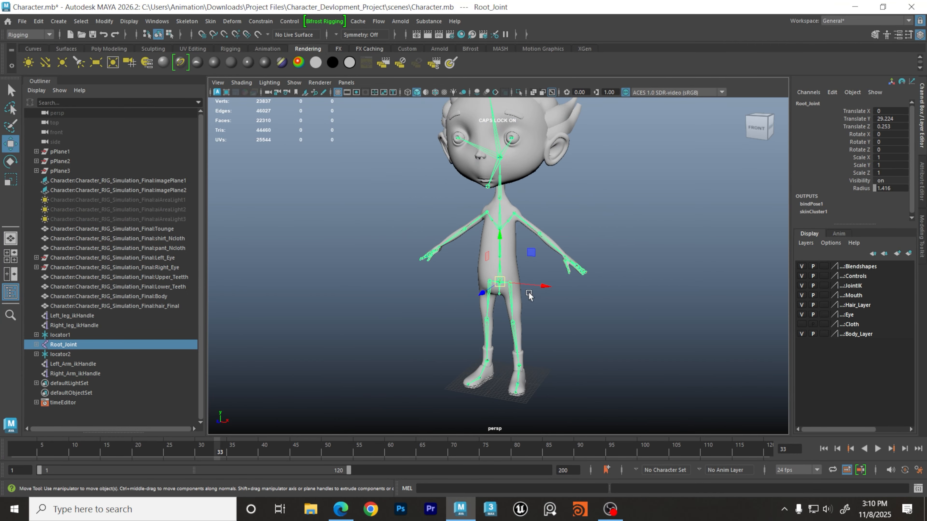
{"action": "left_click_drag", "start_coordinate": [529, 293], "coordinate": [651, 312]}
{"action": "key", "text": "ctrl+z"}
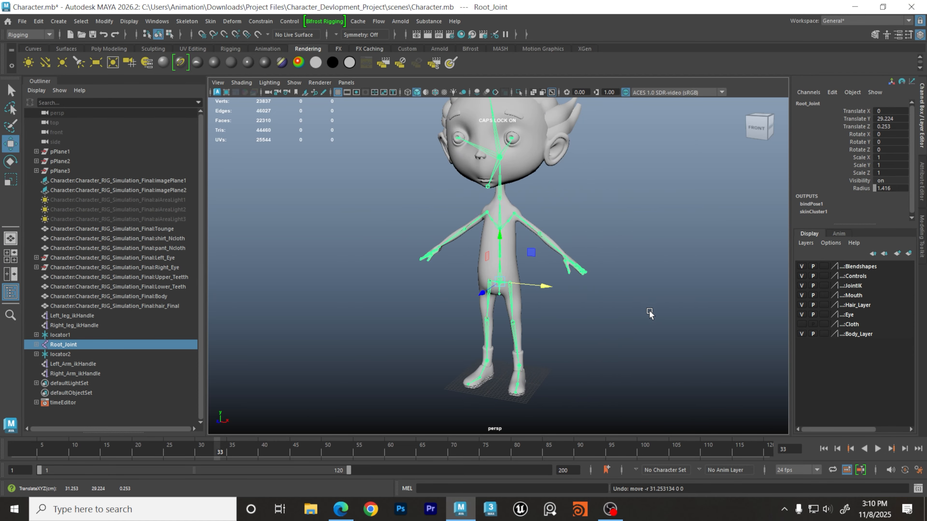
{"action": "left_click", "coordinate": [659, 310]}
- Examine the bound body and its skeleton from the hips up to the head
{"action": "left_click_drag", "start_coordinate": [596, 295], "coordinate": [593, 342], "text": "alt"}
{"action": "scroll", "coordinate": [489, 330], "scroll_direction": "up", "scroll_amount": 5}
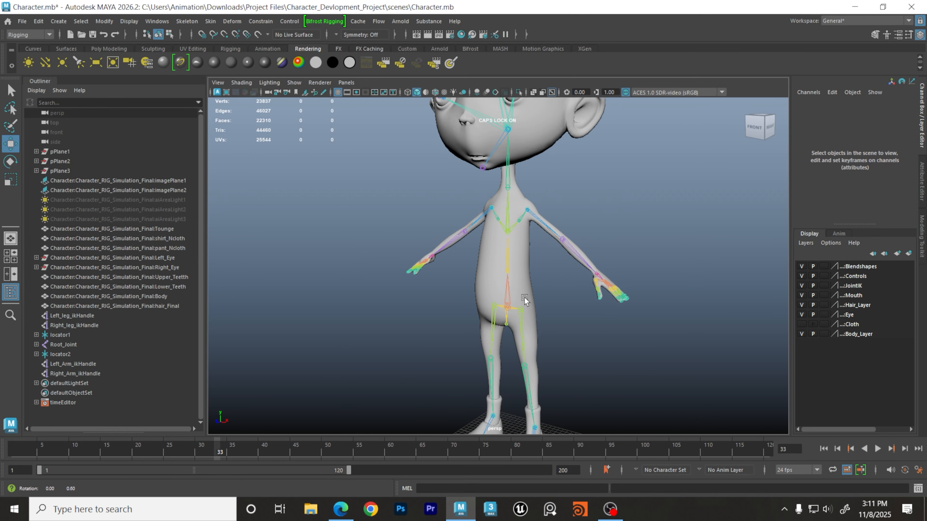
{"action": "scroll", "coordinate": [478, 299], "scroll_direction": "up", "scroll_amount": 4}
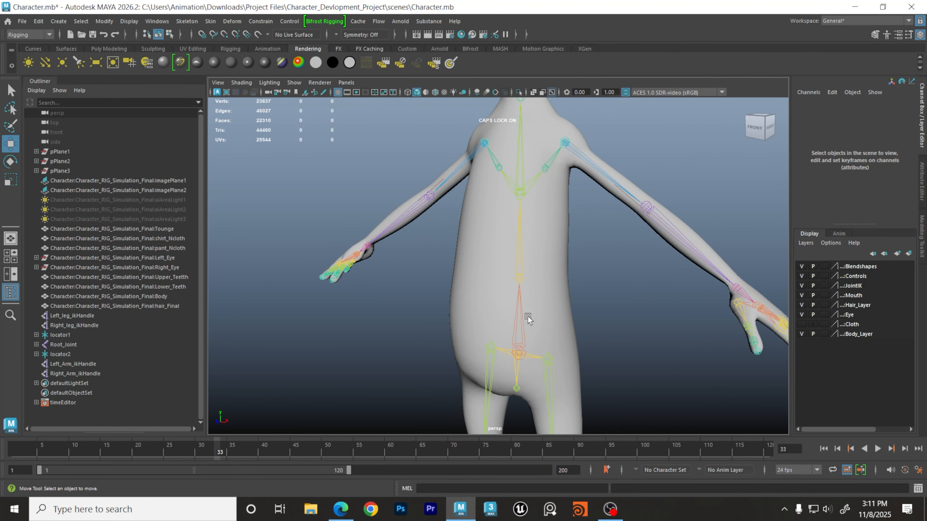
{"action": "right_click_drag", "start_coordinate": [630, 295], "coordinate": [314, 279], "text": "alt"}
{"action": "left_click_drag", "start_coordinate": [554, 326], "coordinate": [544, 317], "text": "alt"}
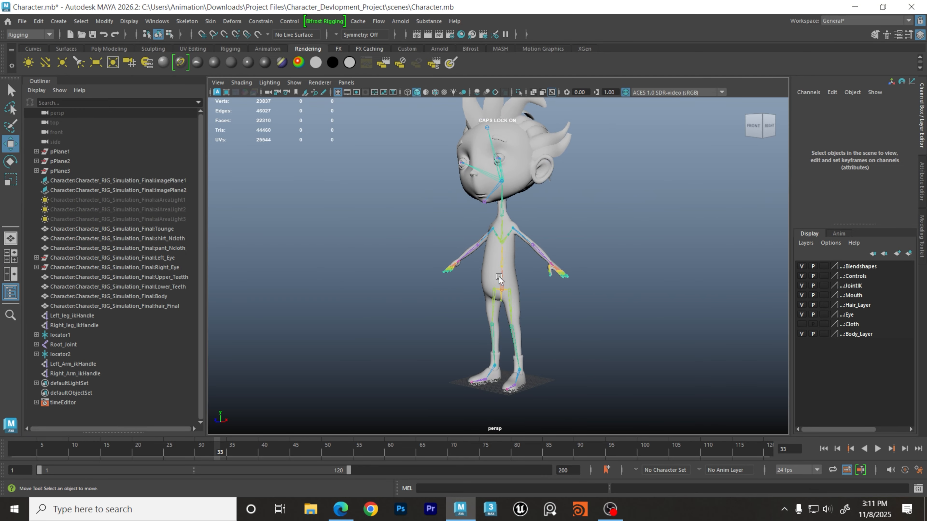
{"action": "middle_click_drag", "start_coordinate": [531, 266], "coordinate": [568, 303], "text": "alt"}
{"action": "left_click_drag", "start_coordinate": [569, 305], "coordinate": [581, 320], "text": "alt"}
{"action": "scroll", "coordinate": [612, 317], "scroll_direction": "up", "scroll_amount": 3}
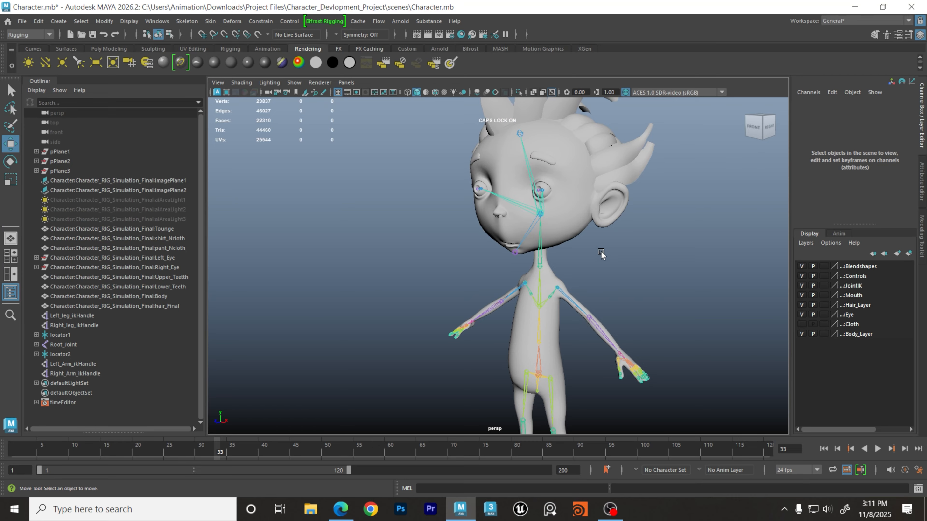
- Test the head's deformation by rotating the neck joint about -35° around Y, undo the rotation and clear the selection
{"action": "left_click_drag", "start_coordinate": [602, 255], "coordinate": [583, 286], "text": "alt"}
{"action": "right_click_drag", "start_coordinate": [533, 282], "coordinate": [639, 284], "text": "alt"}
{"action": "middle_click_drag", "start_coordinate": [639, 284], "coordinate": [641, 312], "text": "alt"}
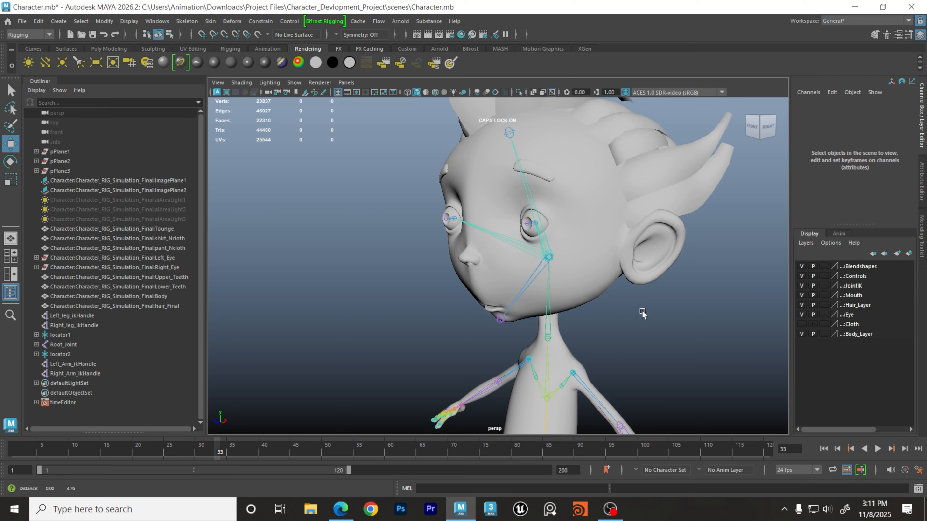
{"action": "left_click_drag", "start_coordinate": [641, 312], "coordinate": [625, 304], "text": "alt"}
{"action": "middle_click_drag", "start_coordinate": [625, 304], "coordinate": [632, 289], "text": "alt"}
{"action": "left_click", "coordinate": [539, 304]}
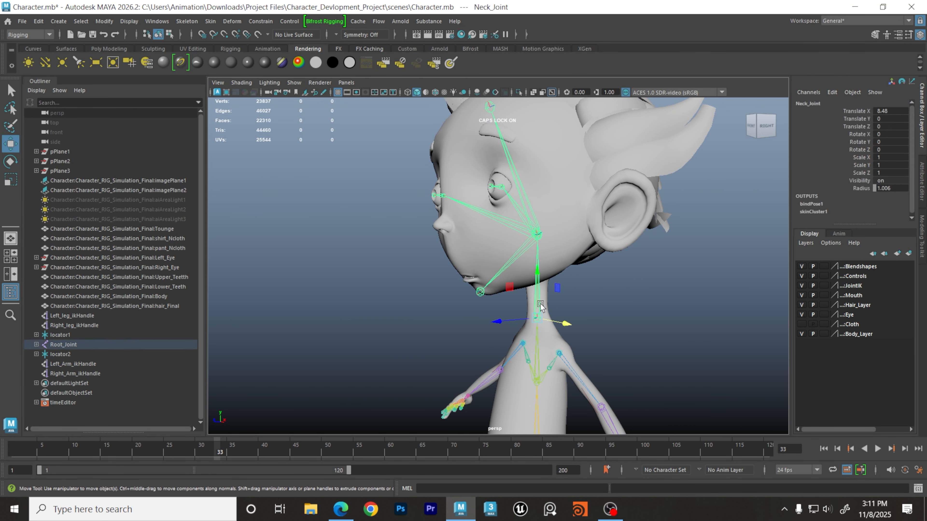
{"action": "left_click_drag", "start_coordinate": [641, 307], "coordinate": [606, 299], "text": "alt"}
{"action": "key", "text": "e"}
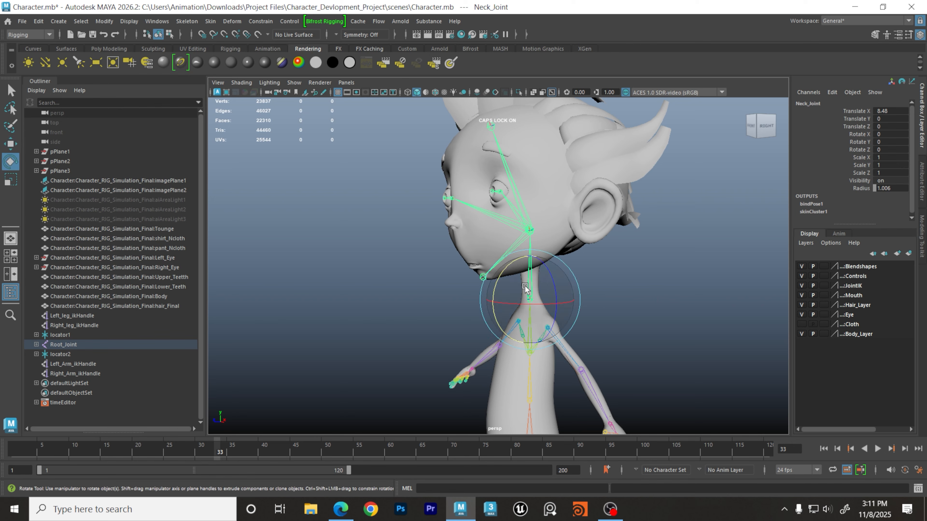
{"action": "left_click_drag", "start_coordinate": [506, 269], "coordinate": [495, 296]}
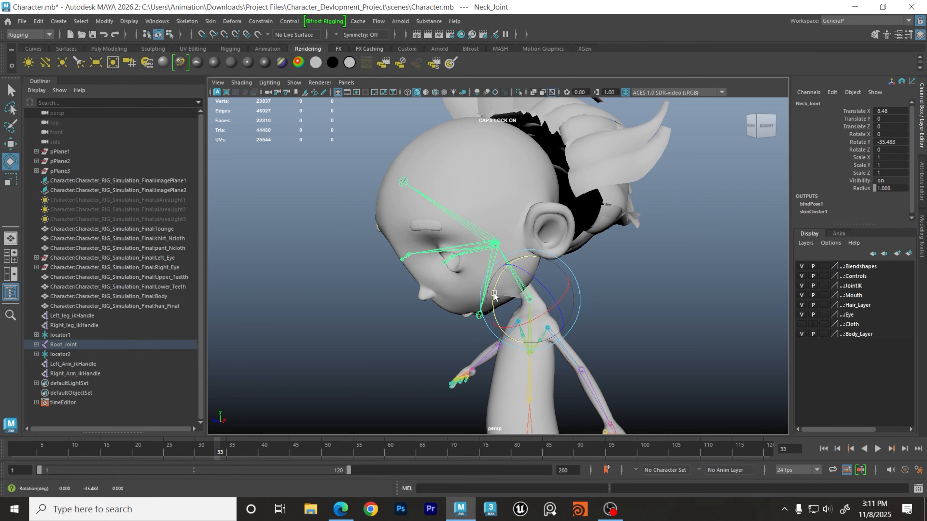
{"action": "key", "text": "ctrl+z"}
{"action": "middle_click_drag", "start_coordinate": [660, 236], "coordinate": [636, 298], "text": "alt"}
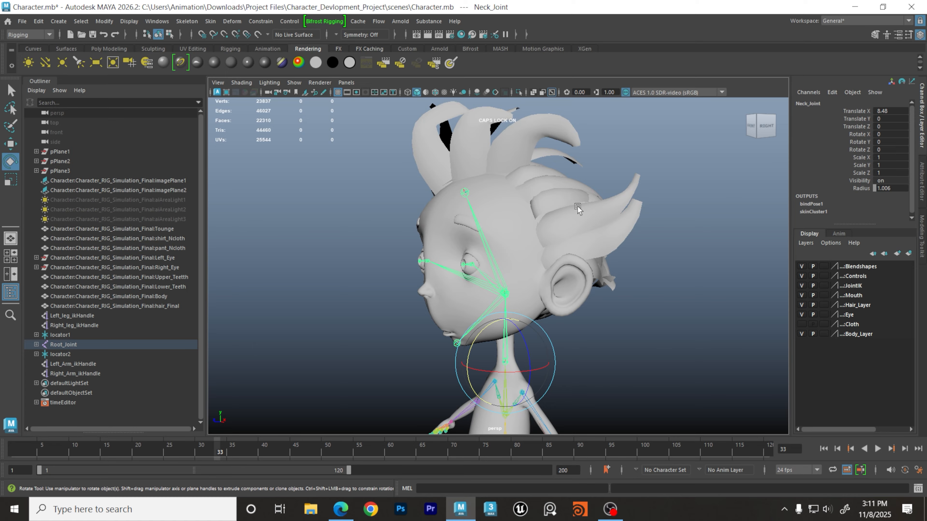
{"action": "left_click", "coordinate": [637, 332]}
- Select the head joint with the Move tool active and add the hair mesh to the selection
{"action": "left_click_drag", "start_coordinate": [637, 332], "coordinate": [637, 311], "text": "alt"}
{"action": "left_click", "coordinate": [498, 260]}
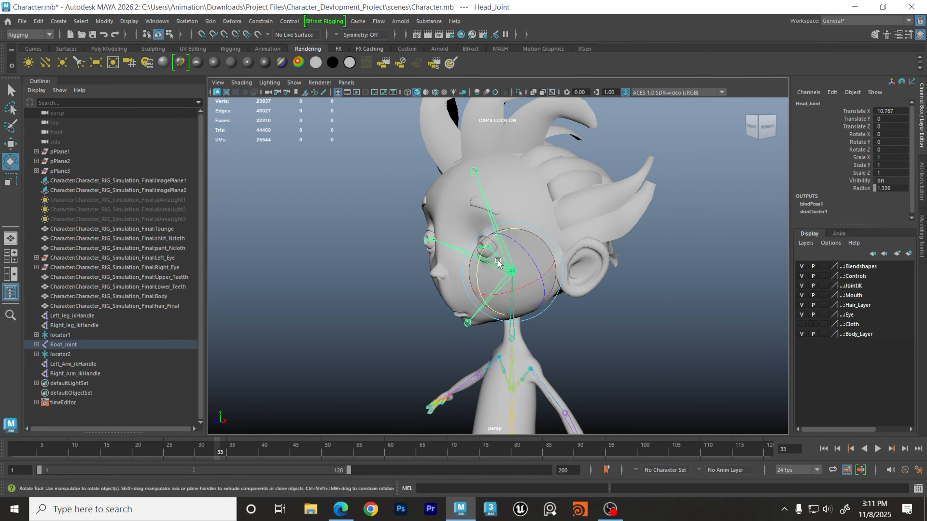
{"action": "scroll", "coordinate": [497, 260], "scroll_direction": "up", "scroll_amount": 3}
{"action": "key", "text": "w"}
{"action": "scroll", "coordinate": [615, 349], "scroll_direction": "up", "scroll_amount": 2}
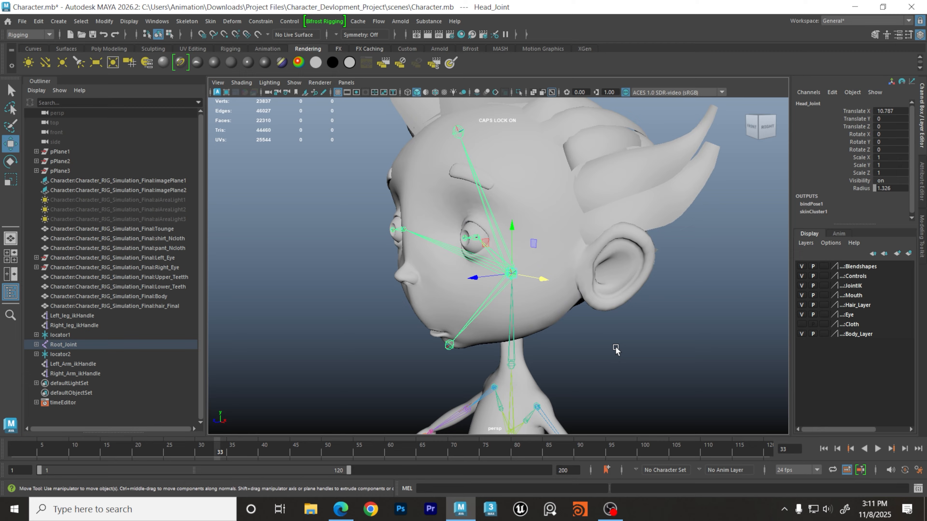
{"action": "left_click", "coordinate": [615, 350]}
{"action": "left_click", "coordinate": [511, 270]}
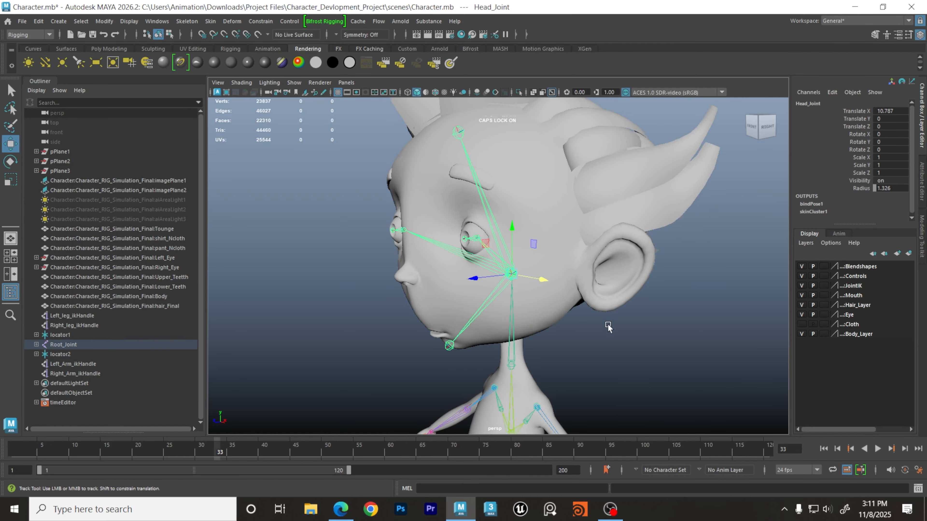
{"action": "mouse_move", "coordinate": [608, 327]}
{"action": "left_mouse_down", "text": "alt"}
{"action": "mouse_move", "coordinate": [632, 273]}
{"action": "mouse_move", "coordinate": [597, 333]}
{"action": "left_mouse_up", "text": "alt"}
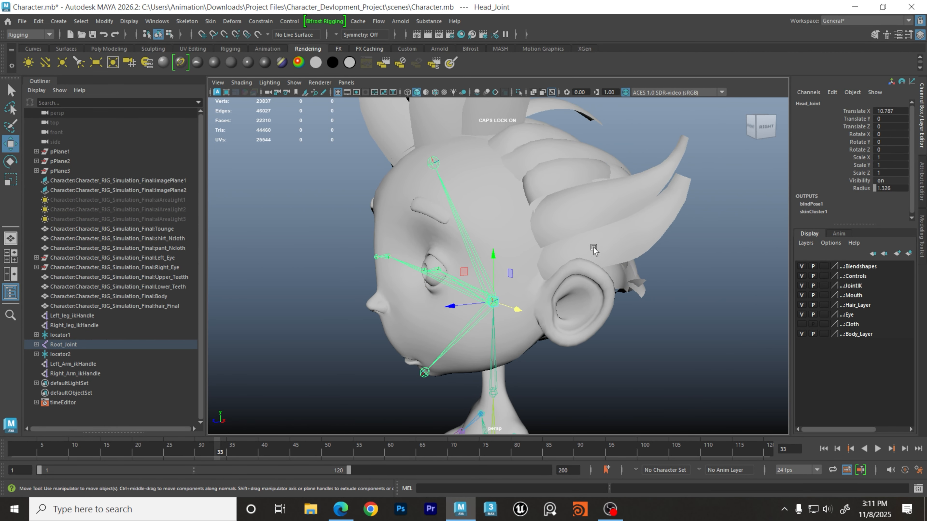
{"action": "left_click", "coordinate": [597, 218]}
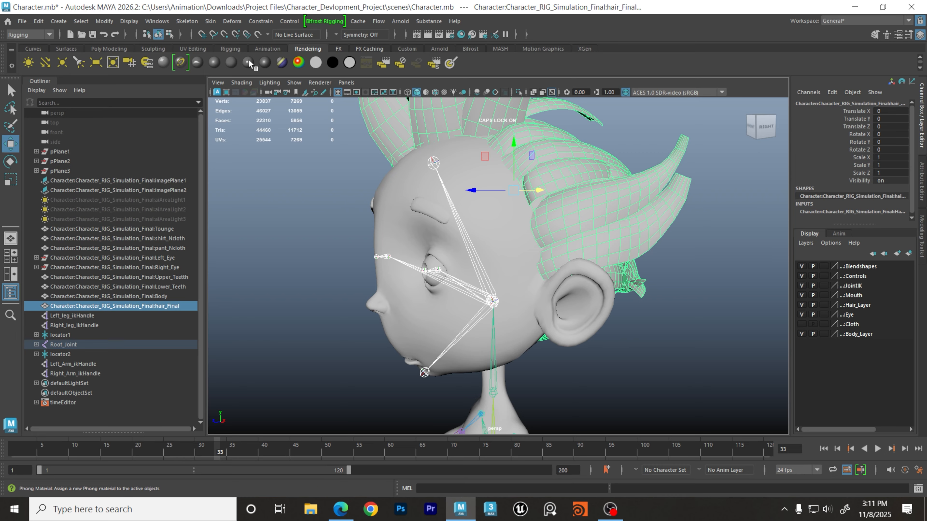
- Bind the hair mesh to the head joint using reset Bind Skin options, max influences 2 and Selected joints, and clear the selection
{"action": "left_click", "coordinate": [210, 22]}
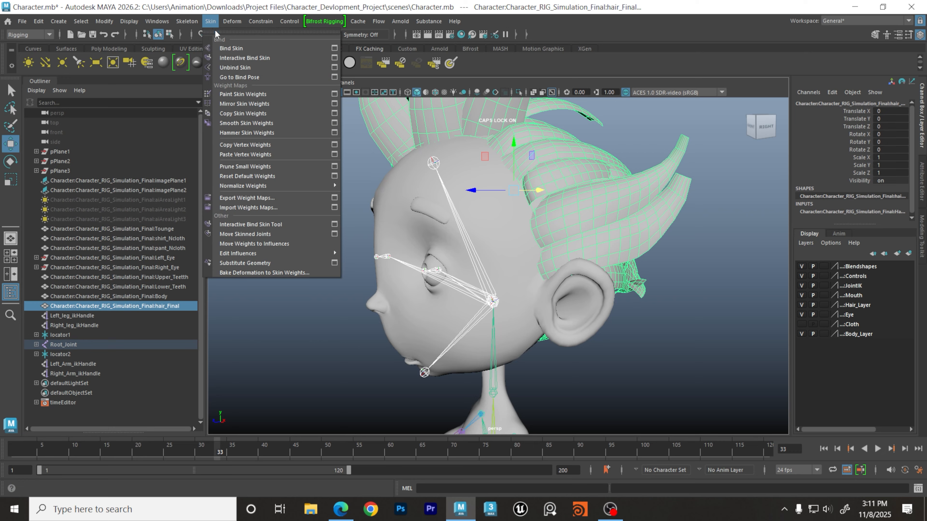
{"action": "left_click", "coordinate": [334, 48]}
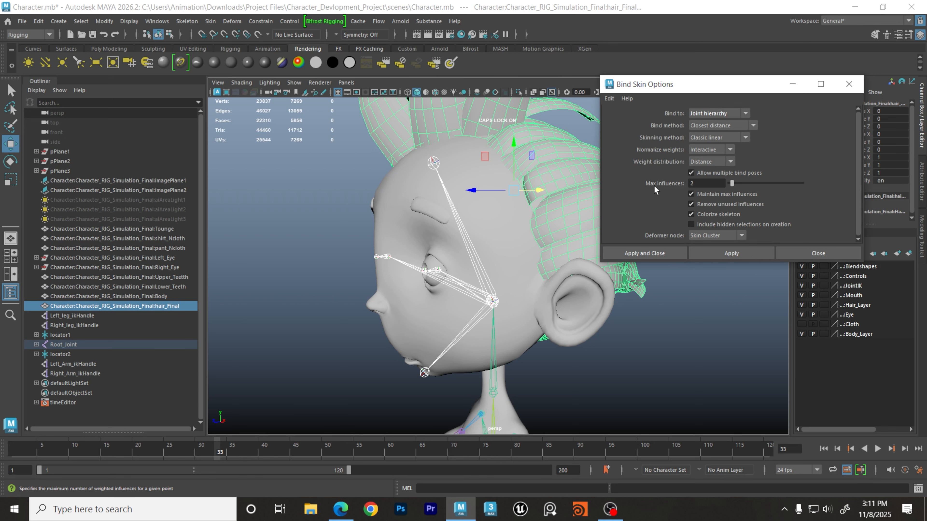
{"action": "left_click", "coordinate": [608, 98]}
{"action": "left_click", "coordinate": [624, 118]}
{"action": "type", "text": "2"}
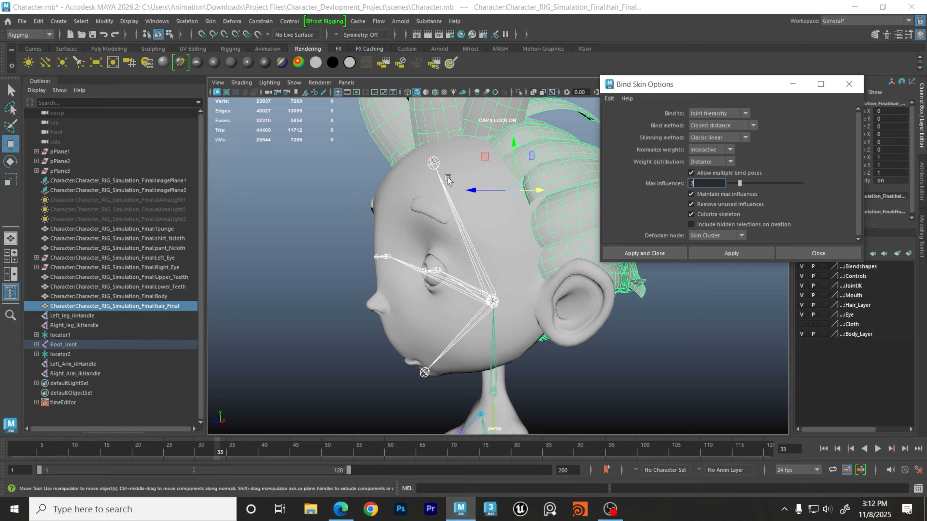
{"action": "left_click", "coordinate": [745, 114]}
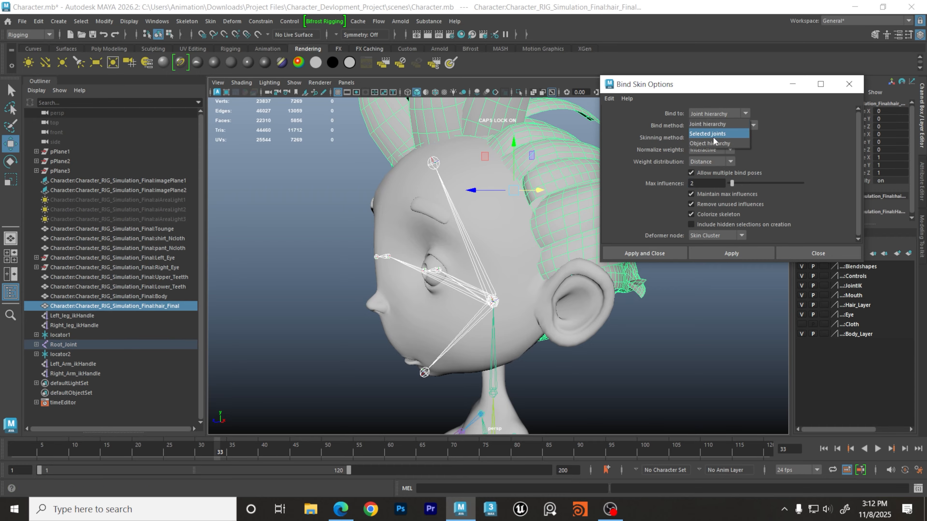
{"action": "left_click", "coordinate": [728, 134]}
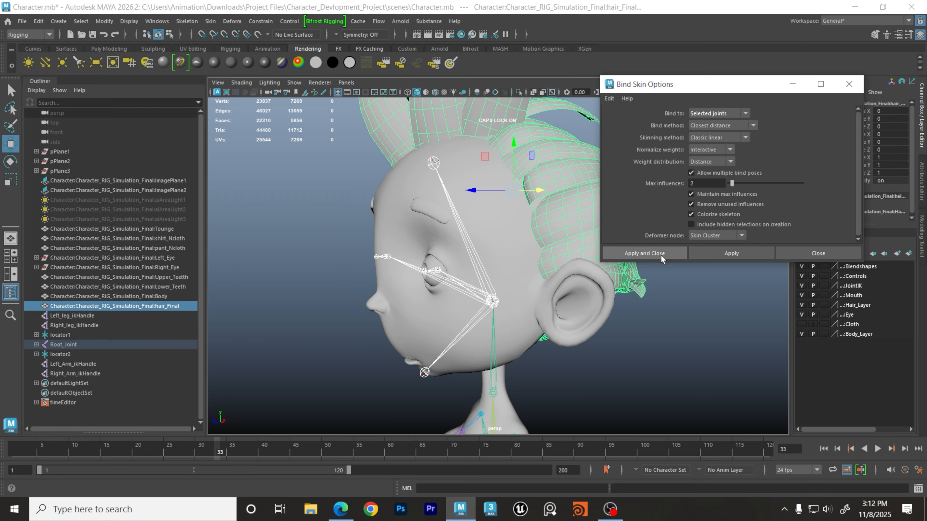
{"action": "left_click", "coordinate": [671, 253]}
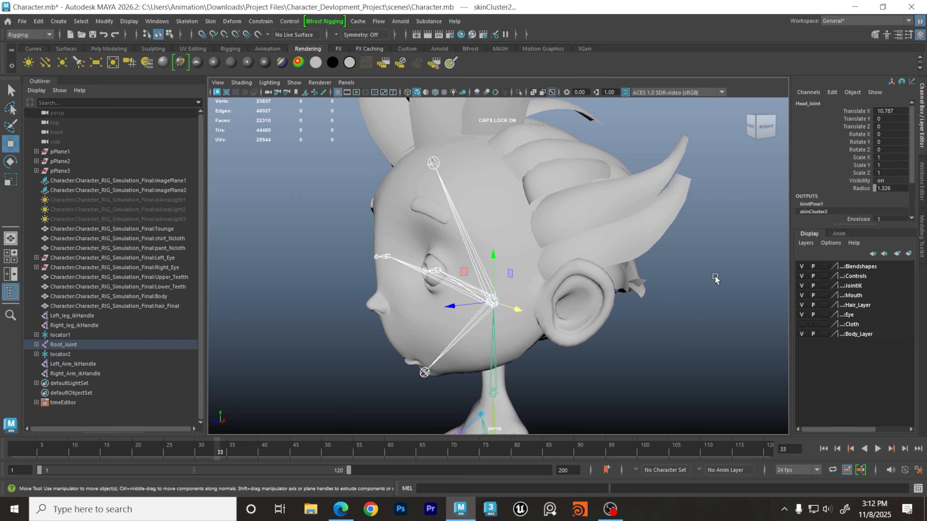
{"action": "left_click", "coordinate": [711, 290]}
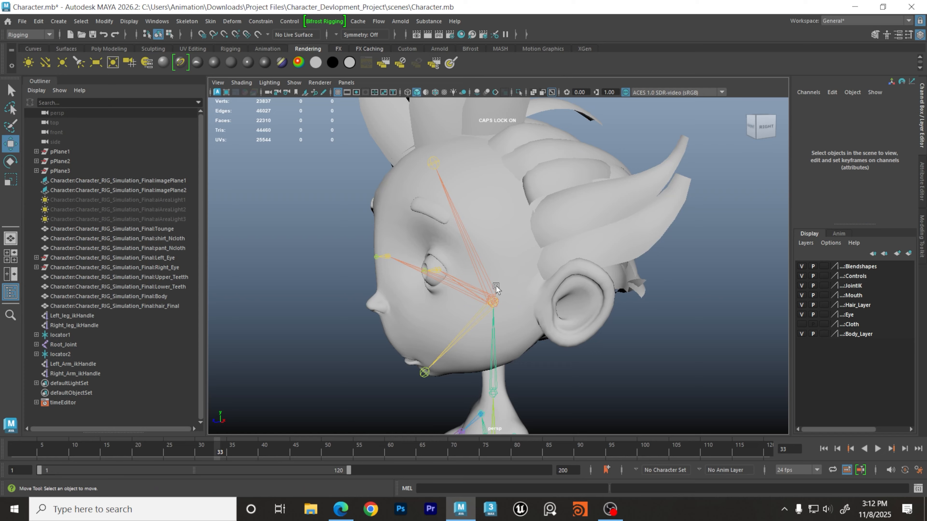
- Test the hair binding by rotating the head joint about 15° around Y, undo the rotation and clear the selection
{"action": "left_click", "coordinate": [493, 290]}
{"action": "key", "text": "e"}
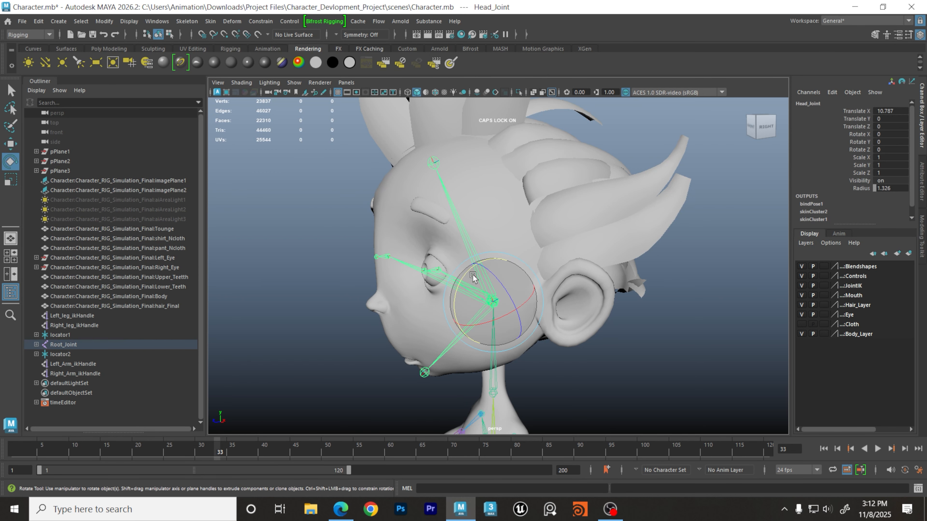
{"action": "left_click_drag", "start_coordinate": [467, 273], "coordinate": [446, 278]}
{"action": "key", "text": "ctrl+z"}
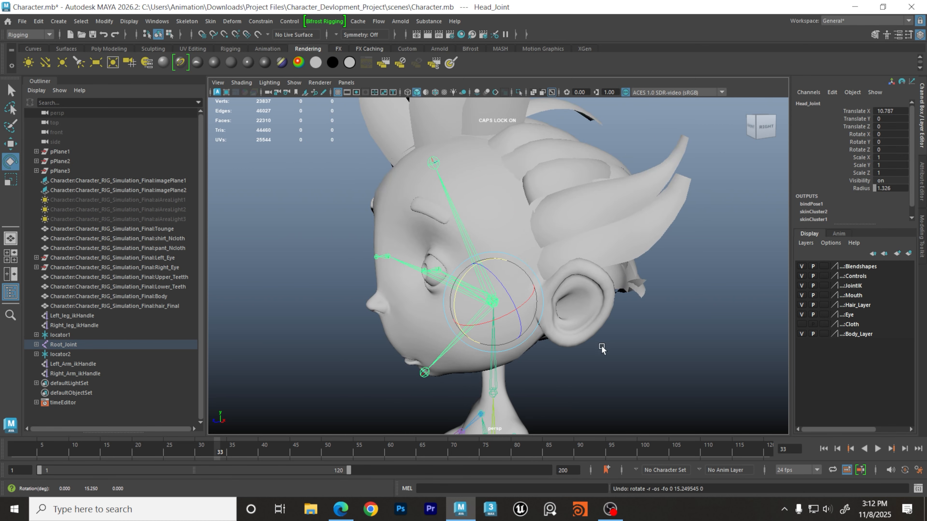
{"action": "left_click", "coordinate": [631, 359]}
{"action": "middle_click_drag", "start_coordinate": [630, 359], "coordinate": [649, 308], "text": "alt"}
{"action": "left_click_drag", "start_coordinate": [649, 308], "coordinate": [601, 299], "text": "alt"}
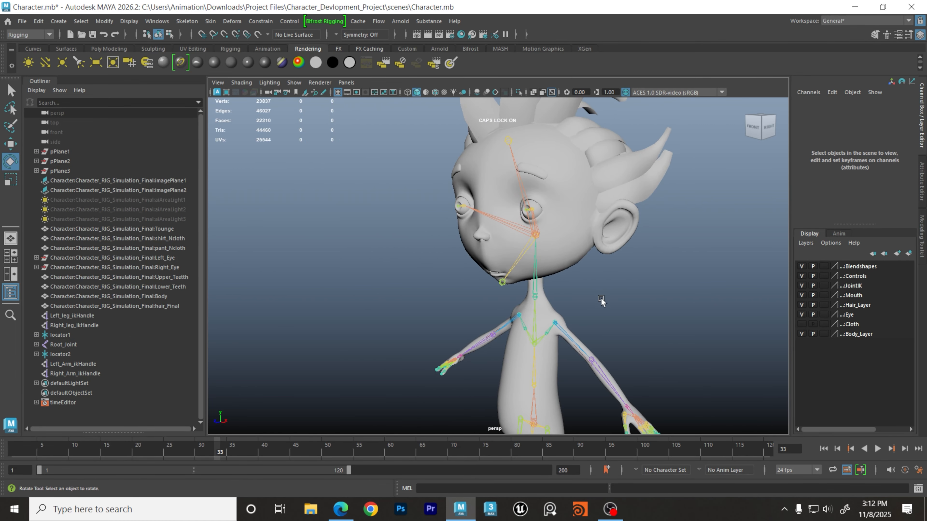
- Test the head joint with two more rotations, the second about -55° around Y, undoing each, and clear the selection
{"action": "left_click", "coordinate": [527, 204]}
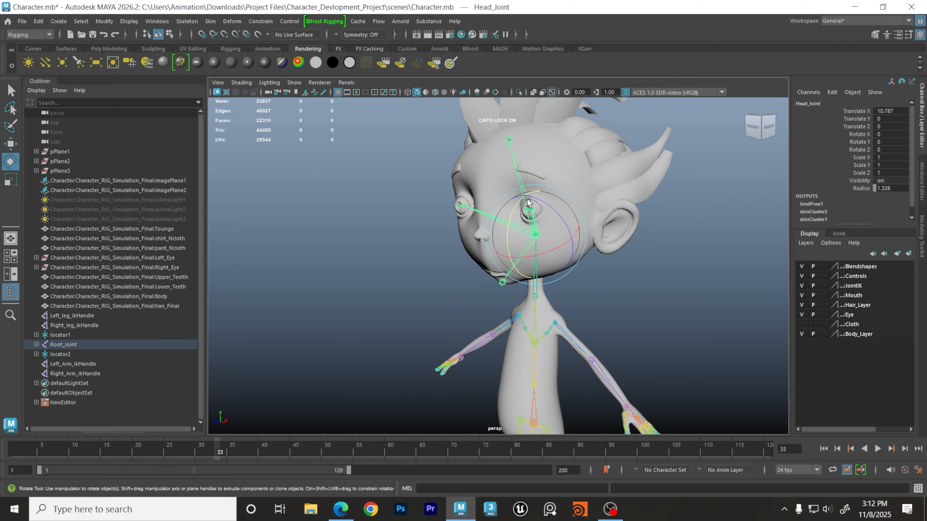
{"action": "left_click_drag", "start_coordinate": [542, 256], "coordinate": [543, 268]}
{"action": "key", "text": "ctrl+z"}
{"action": "left_click_drag", "start_coordinate": [507, 216], "coordinate": [525, 188]}
{"action": "left_click_drag", "start_coordinate": [598, 217], "coordinate": [524, 223], "text": "alt"}
{"action": "key", "text": "ctrl+z"}
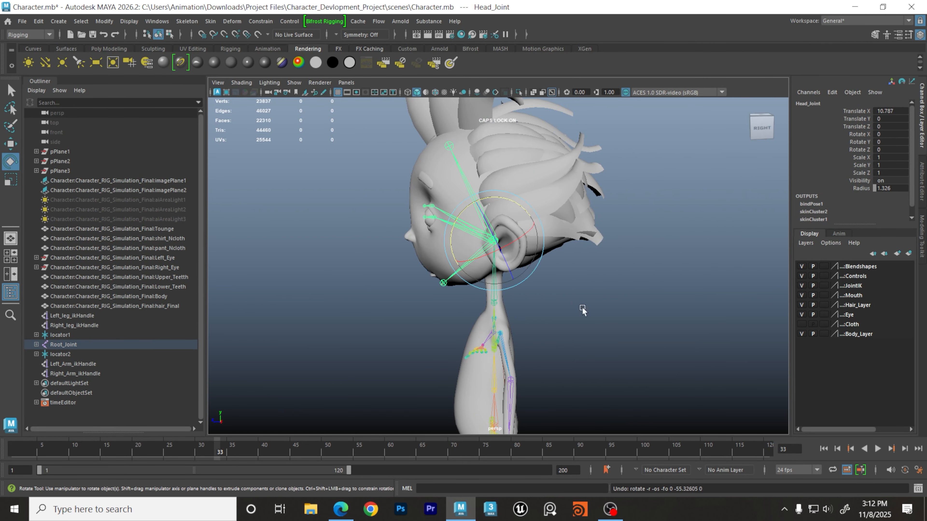
{"action": "left_click", "coordinate": [621, 322]}
{"action": "right_click_drag", "start_coordinate": [423, 273], "coordinate": [532, 272], "text": "alt"}
{"action": "left_click_drag", "start_coordinate": [572, 295], "coordinate": [660, 306], "text": "alt"}
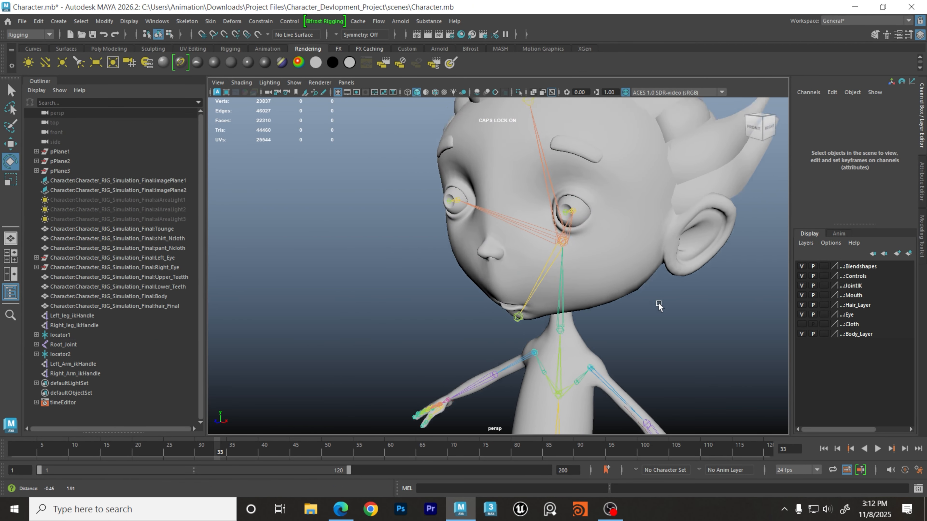
{"action": "right_click_drag", "start_coordinate": [569, 257], "coordinate": [598, 269], "text": "alt"}
{"action": "middle_click_drag", "start_coordinate": [597, 269], "coordinate": [579, 282], "text": "alt"}
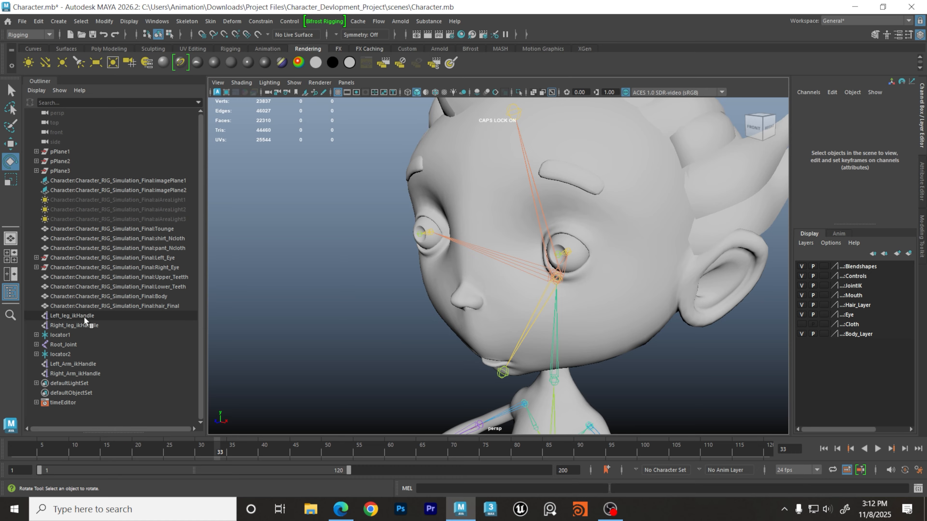
{"action": "left_click", "coordinate": [172, 258]}
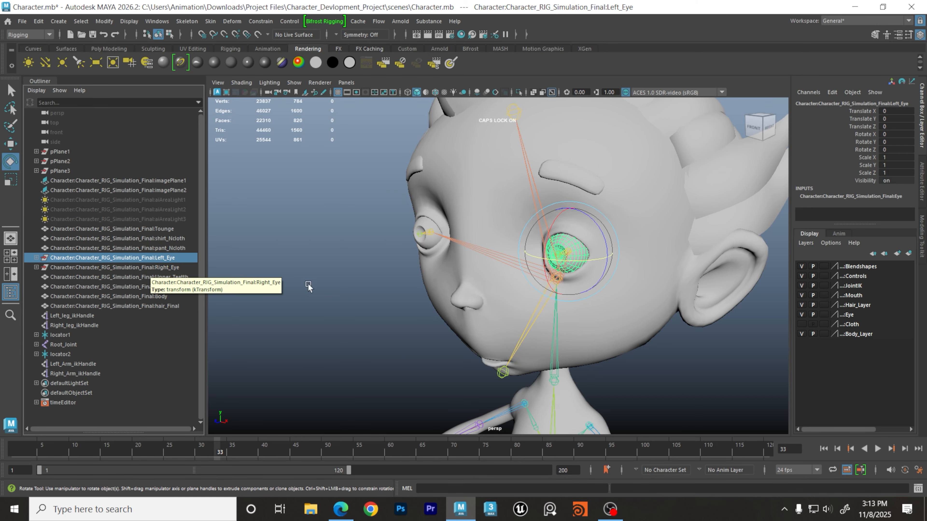
{"action": "left_click_drag", "start_coordinate": [389, 311], "coordinate": [347, 314], "text": "alt"}
{"action": "key", "text": "super"}
{"action": "key", "text": "XF86Calculator"}
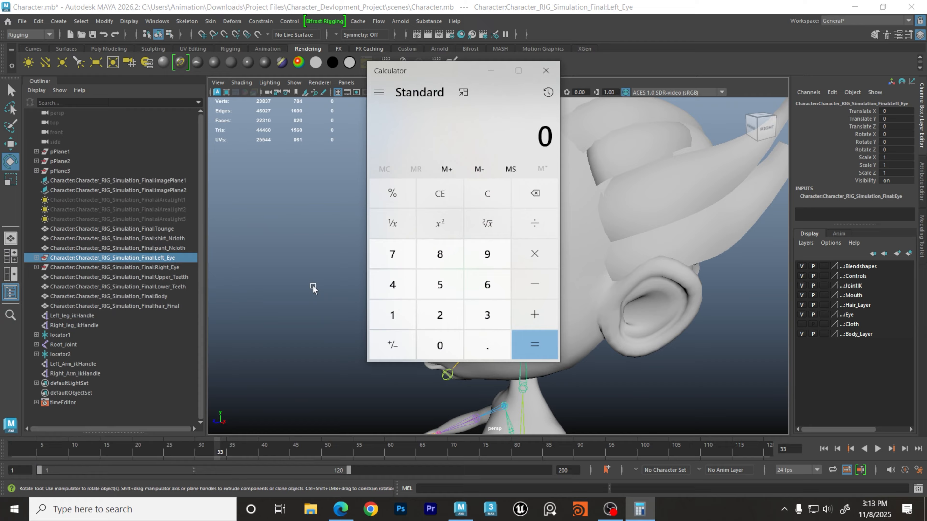
{"action": "left_click", "coordinate": [553, 69]}
{"action": "right_click_drag", "start_coordinate": [333, 279], "coordinate": [409, 288], "text": "alt"}
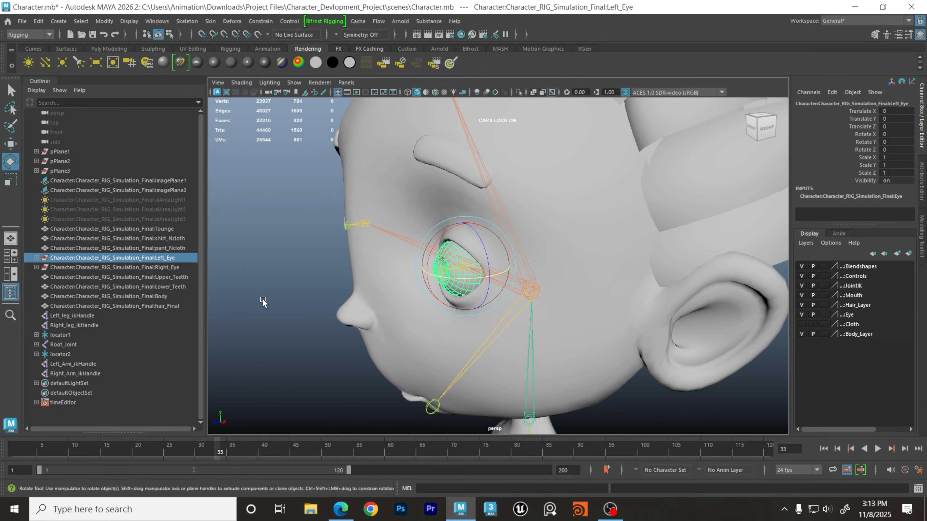
{"action": "left_click", "coordinate": [263, 301]}
- Select the left eye joint inside the head
{"action": "left_click_drag", "start_coordinate": [408, 277], "coordinate": [389, 259], "text": "alt"}
{"action": "right_click_drag", "start_coordinate": [389, 259], "coordinate": [449, 261], "text": "alt"}
{"action": "middle_click_drag", "start_coordinate": [450, 261], "coordinate": [518, 298], "text": "alt"}
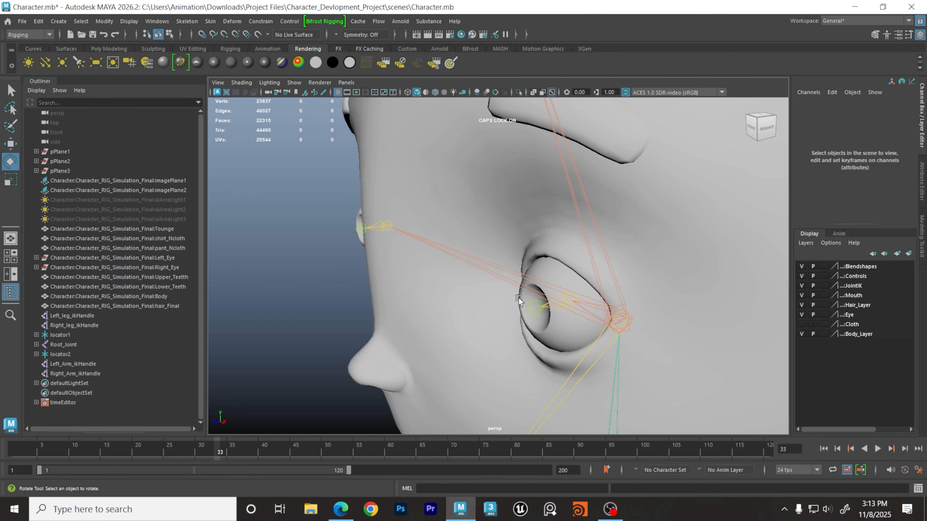
{"action": "left_click_drag", "start_coordinate": [518, 298], "coordinate": [505, 301], "text": "alt"}
{"action": "left_click", "coordinate": [466, 345]}
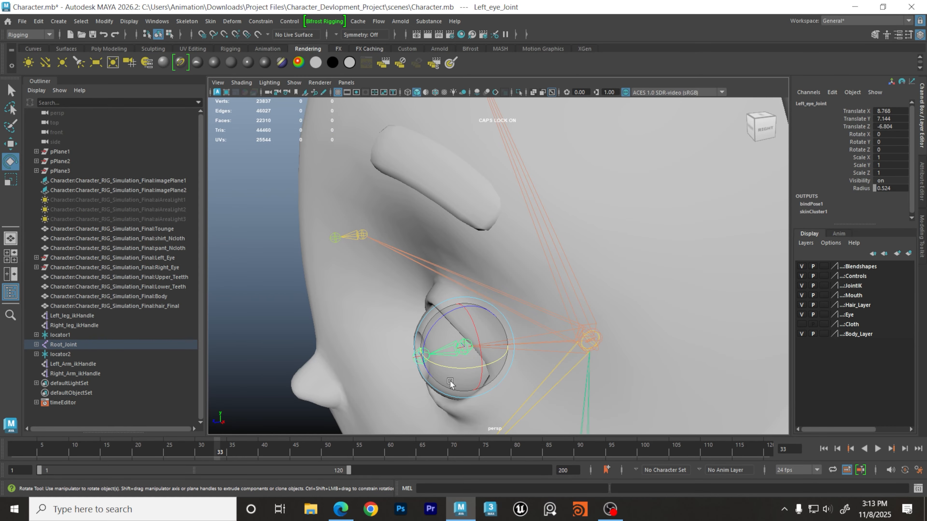
{"action": "left_click_drag", "start_coordinate": [466, 372], "coordinate": [471, 331], "text": "alt"}
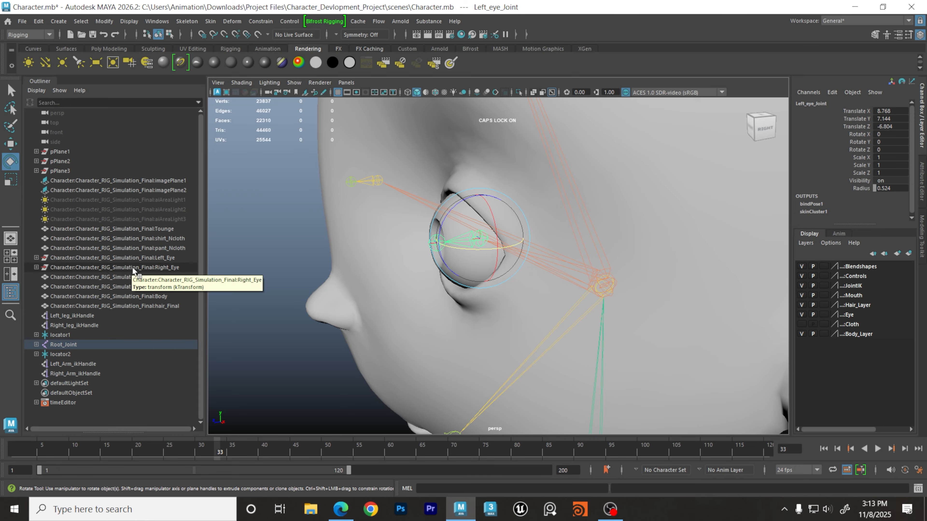
{"action": "left_click", "coordinate": [114, 268]}
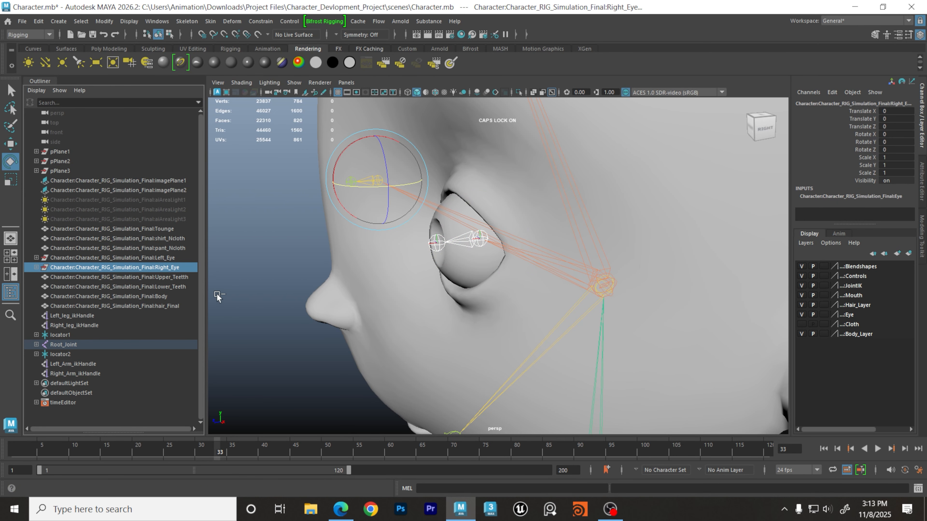
{"action": "key", "text": "super"}
{"action": "key", "text": "super"}
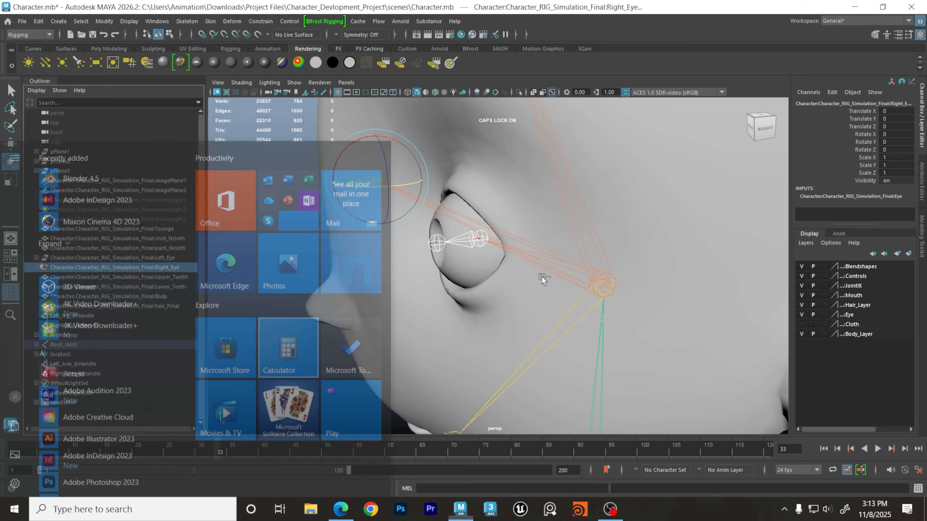
{"action": "right_click_drag", "start_coordinate": [541, 277], "coordinate": [413, 275], "text": "alt"}
{"action": "left_click_drag", "start_coordinate": [412, 275], "coordinate": [469, 279], "text": "alt"}
{"action": "middle_click_drag", "start_coordinate": [474, 228], "coordinate": [391, 253], "text": "alt"}
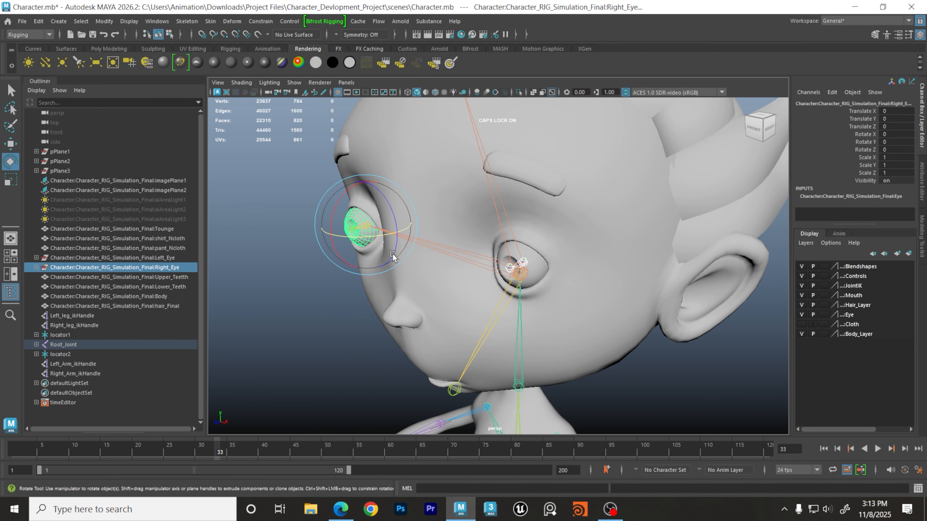
{"action": "left_click", "coordinate": [145, 269], "text": "ctrl"}
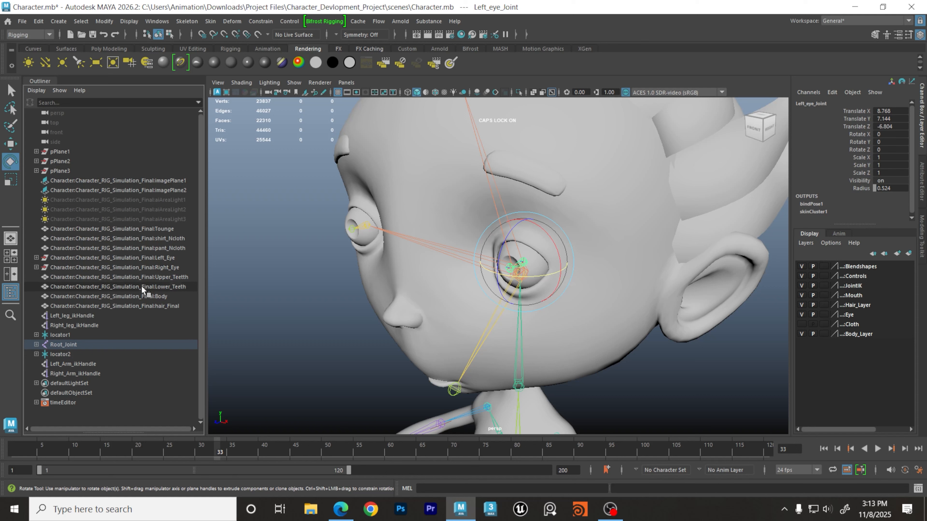
- Add the Left_Eye group to the selection and bind it using reset Bind Skin options, max influences 2 and Selected joints
{"action": "left_click", "coordinate": [153, 257]}
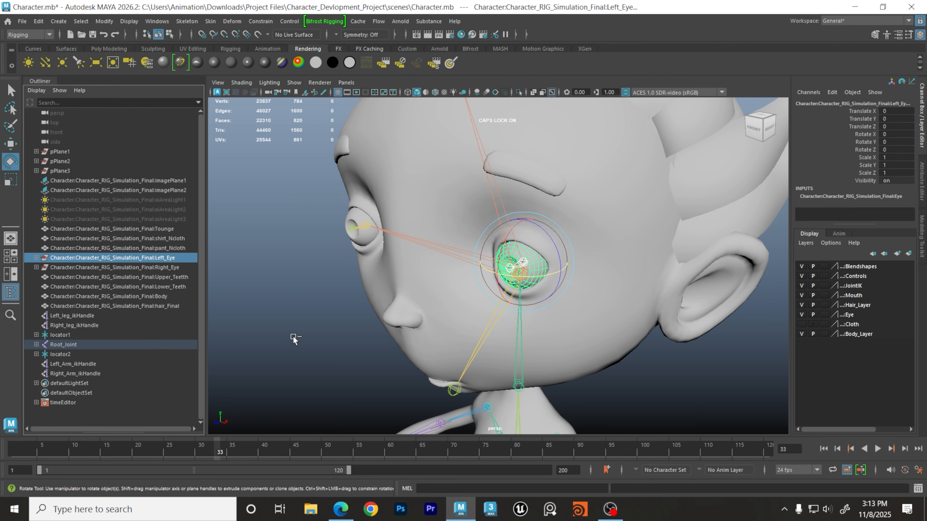
{"action": "left_click_drag", "start_coordinate": [493, 306], "coordinate": [489, 281], "text": "alt"}
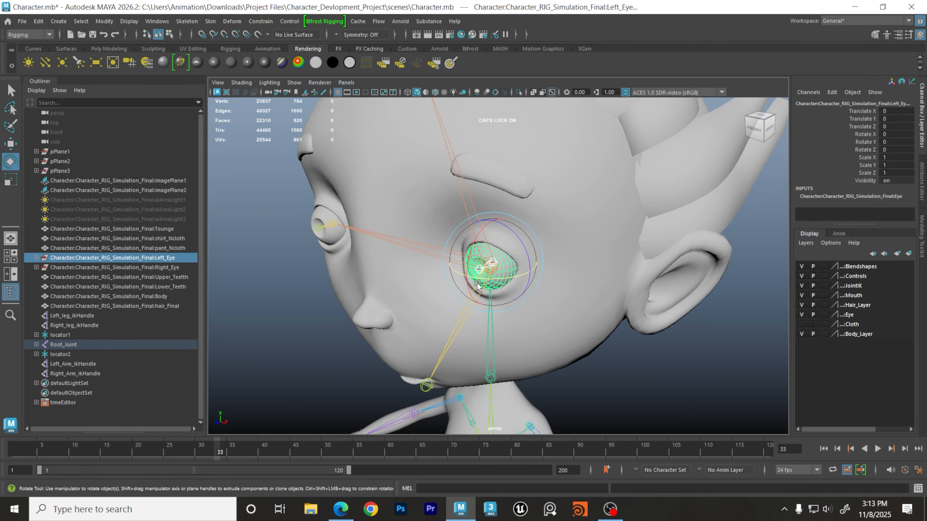
{"action": "left_click", "coordinate": [211, 21]}
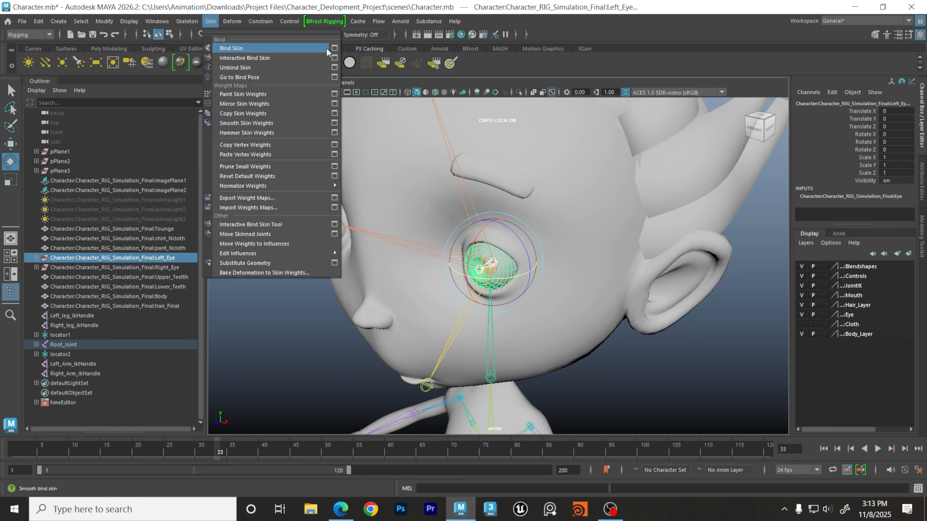
{"action": "left_click", "coordinate": [335, 48]}
{"action": "left_click", "coordinate": [609, 99]}
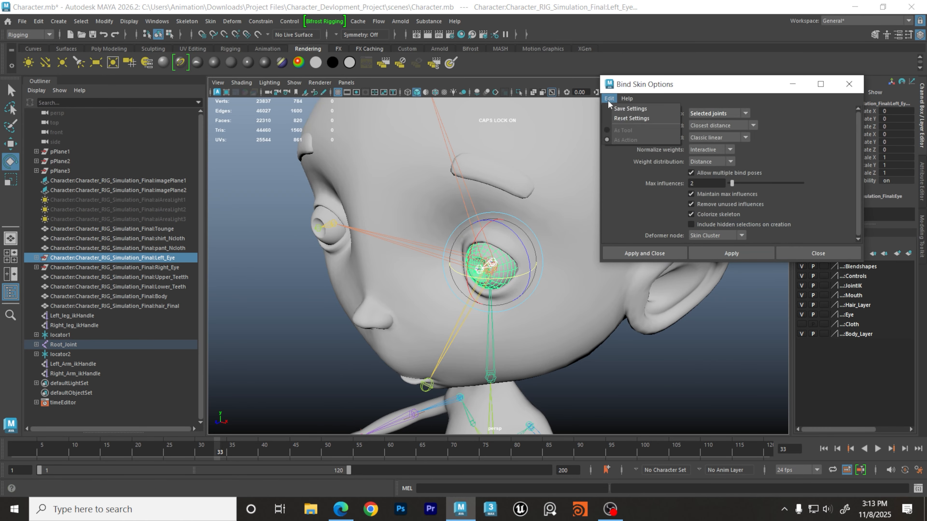
{"action": "left_click", "coordinate": [636, 119]}
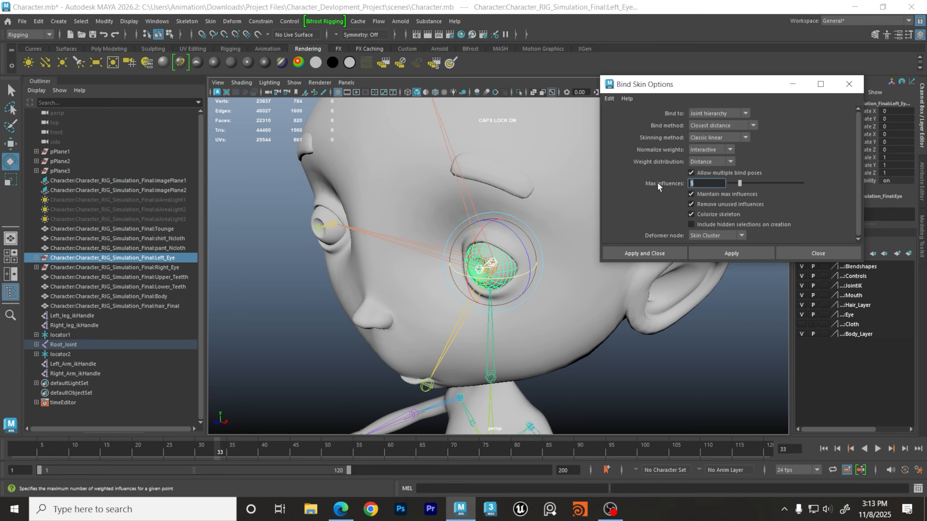
{"action": "type", "text": "2"}
{"action": "left_click", "coordinate": [710, 113]}
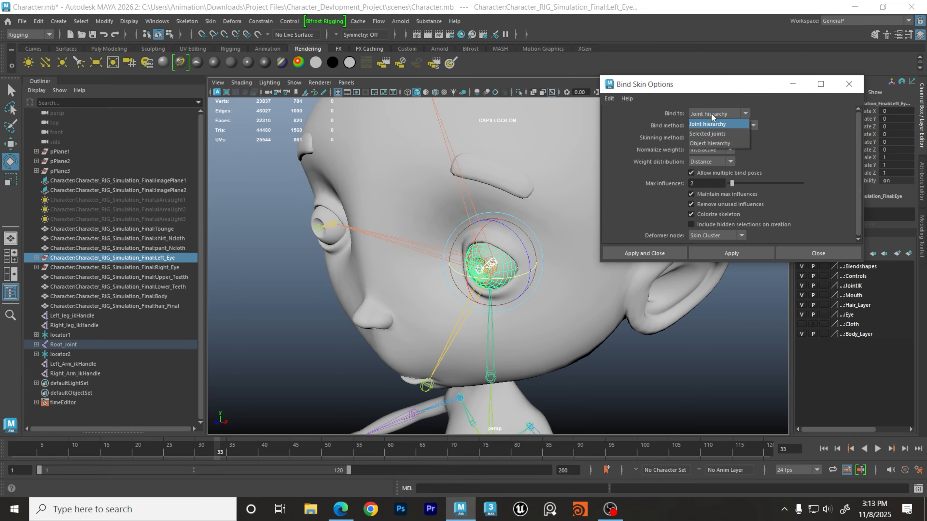
{"action": "left_click", "coordinate": [711, 134]}
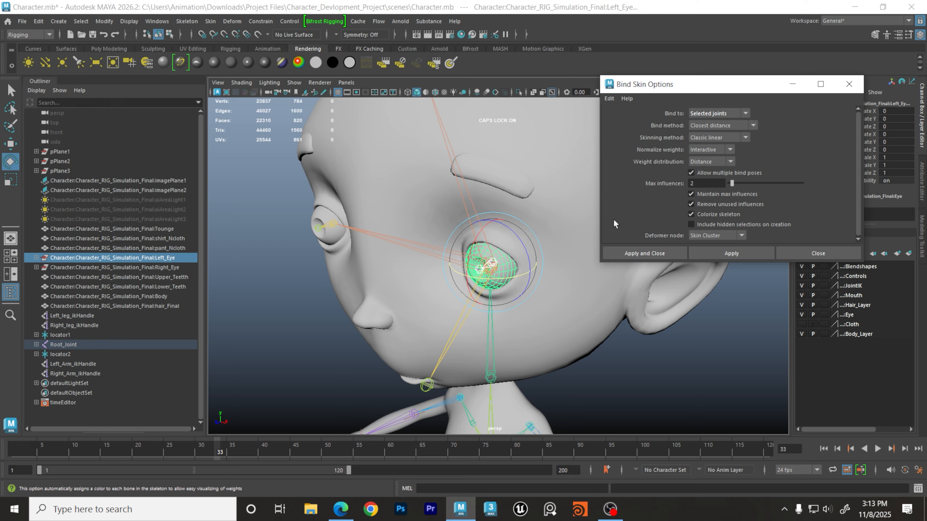
{"action": "left_click", "coordinate": [648, 254]}
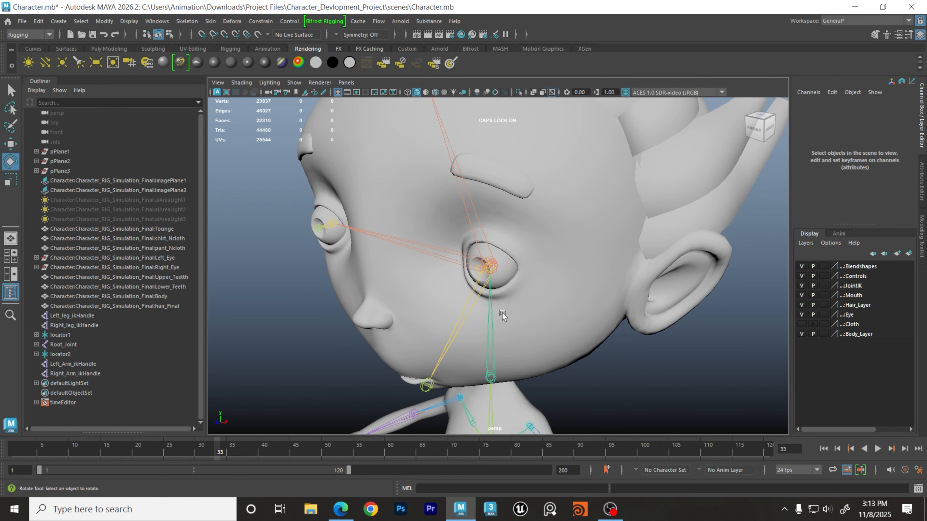
- Select the right eye joint on the other side of the head
{"action": "left_click_drag", "start_coordinate": [502, 313], "coordinate": [667, 268], "text": "alt"}
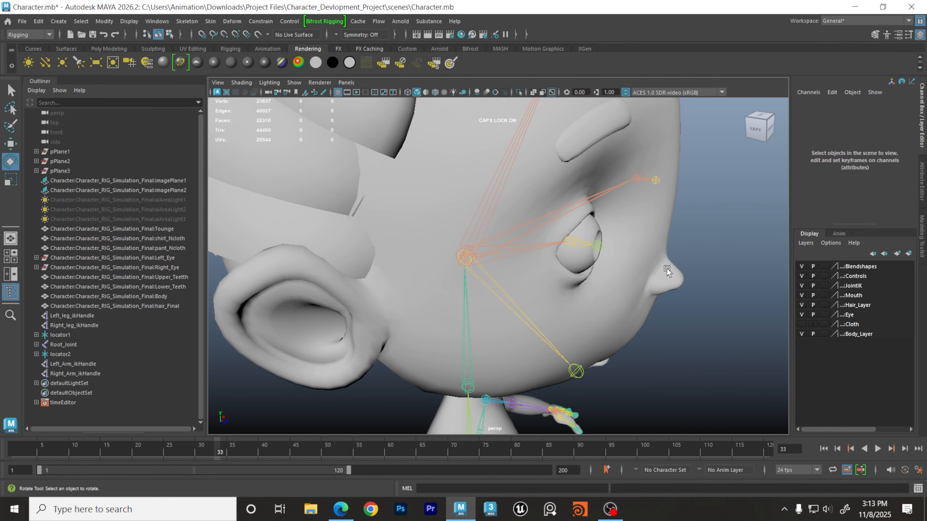
{"action": "scroll", "coordinate": [575, 274], "scroll_direction": "up", "scroll_amount": 8}
{"action": "left_click", "coordinate": [557, 260]}
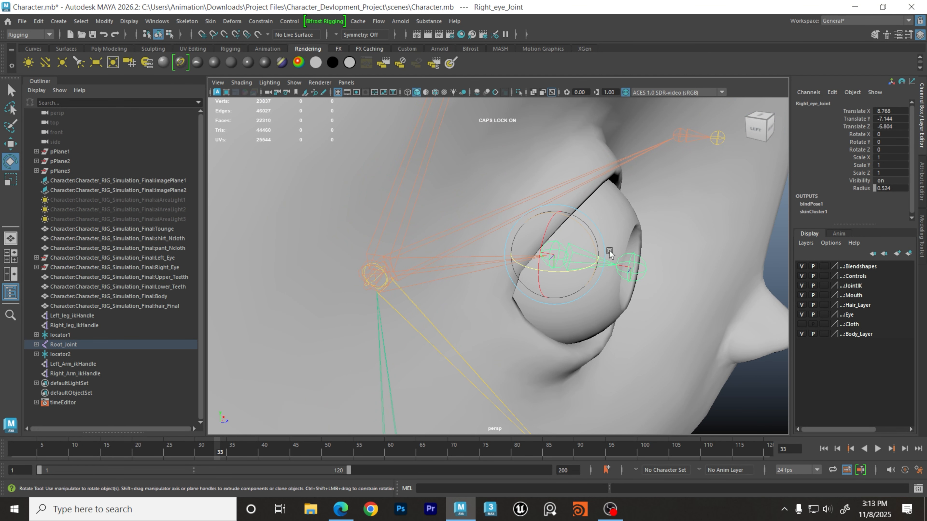
{"action": "scroll", "coordinate": [512, 271], "scroll_direction": "down", "scroll_amount": 5}
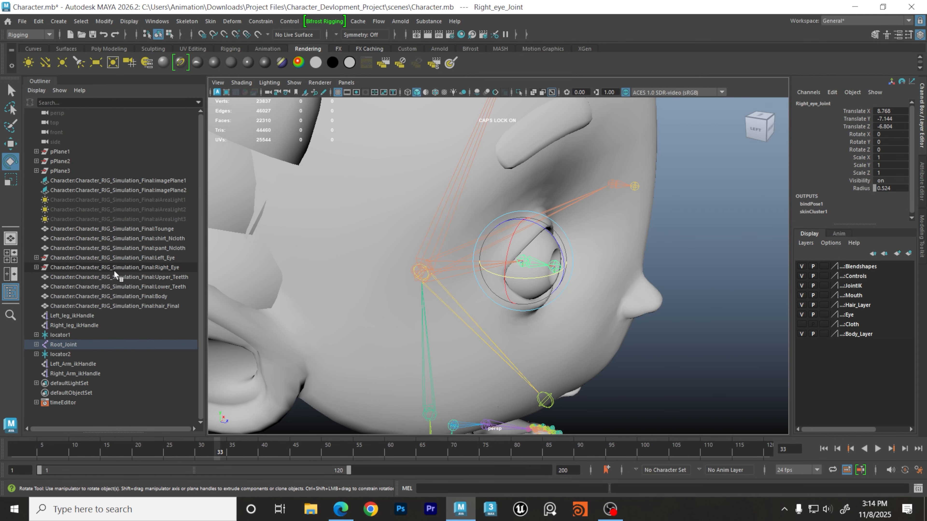
- Add the Right_Eye group to the selection and bind it using reset Bind Skin options, Selected joints and max influences 2
{"action": "left_click", "coordinate": [121, 267]}
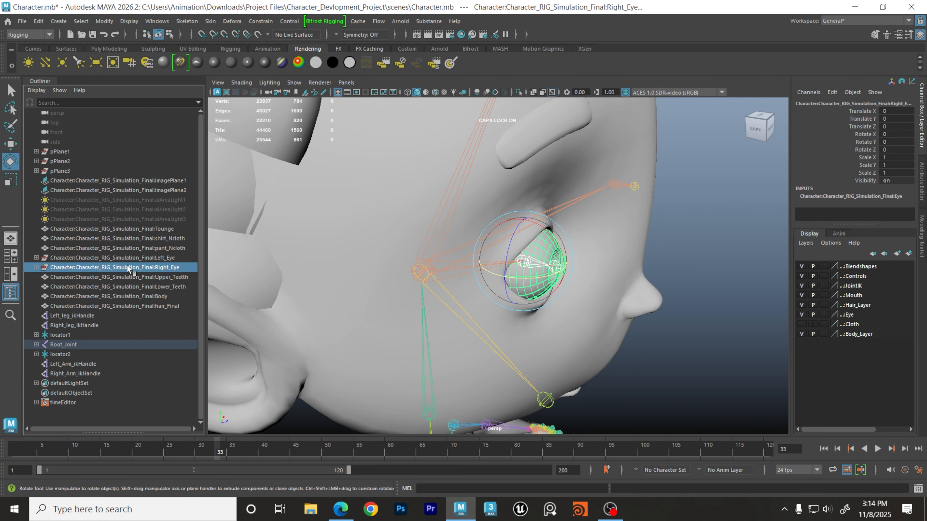
{"action": "scroll", "coordinate": [637, 271], "scroll_direction": "down", "scroll_amount": 4}
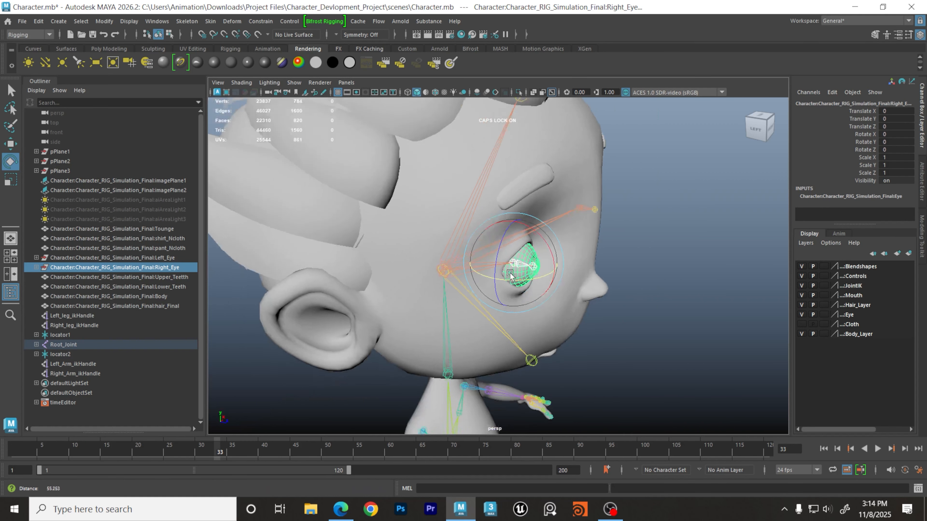
{"action": "left_click_drag", "start_coordinate": [569, 292], "coordinate": [511, 300], "text": "alt"}
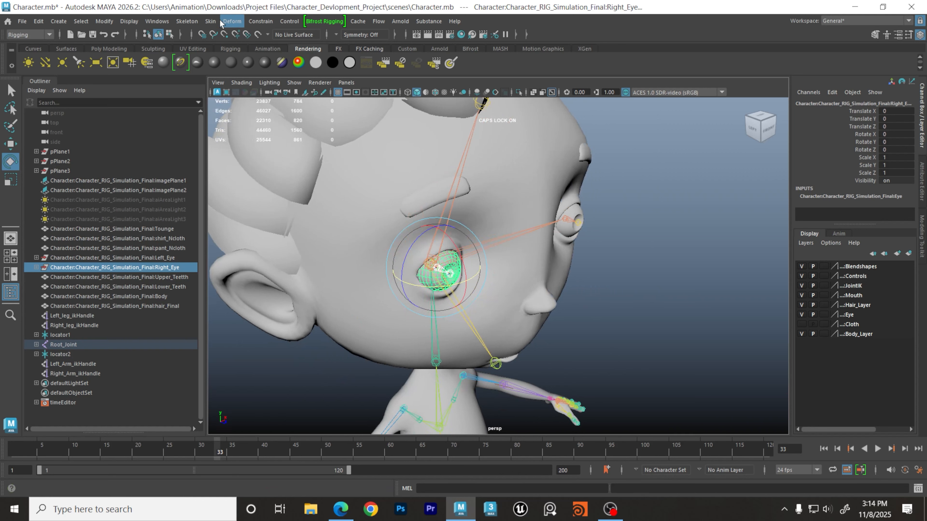
{"action": "left_click", "coordinate": [210, 21]}
{"action": "left_click", "coordinate": [334, 48]}
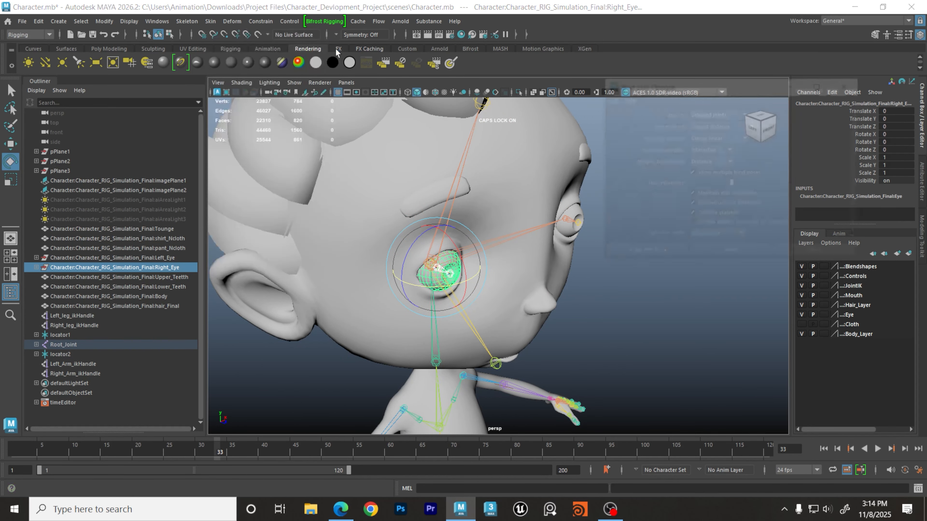
{"action": "left_click", "coordinate": [609, 98]}
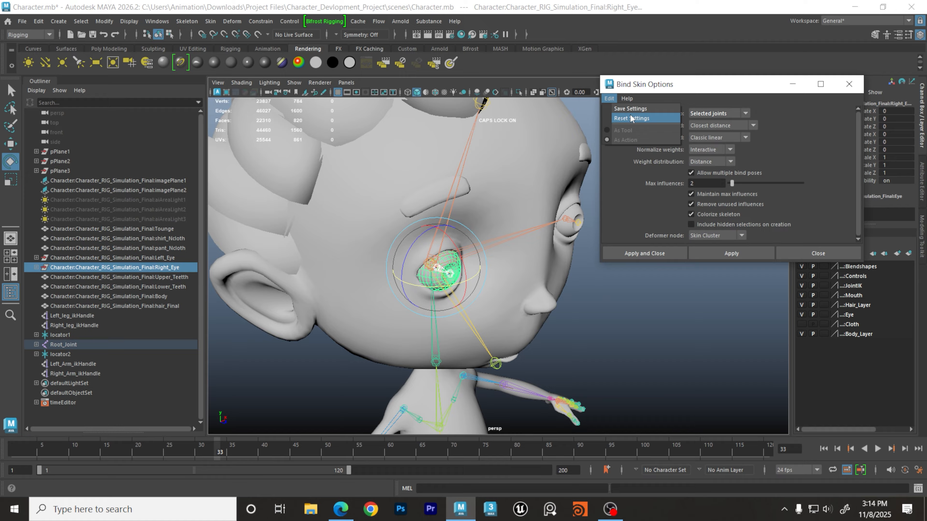
{"action": "left_click", "coordinate": [631, 117]}
{"action": "left_click", "coordinate": [733, 112]}
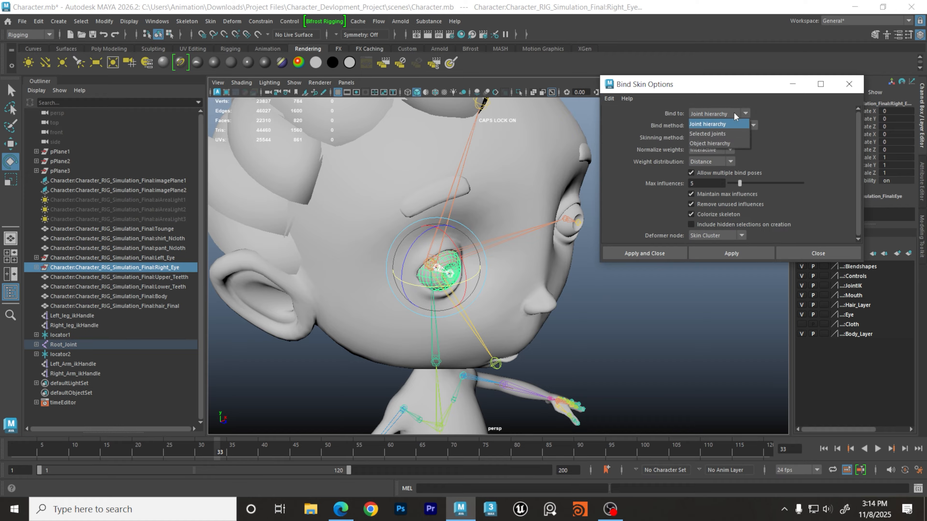
{"action": "left_click", "coordinate": [728, 133]}
{"action": "left_click", "coordinate": [687, 183]}
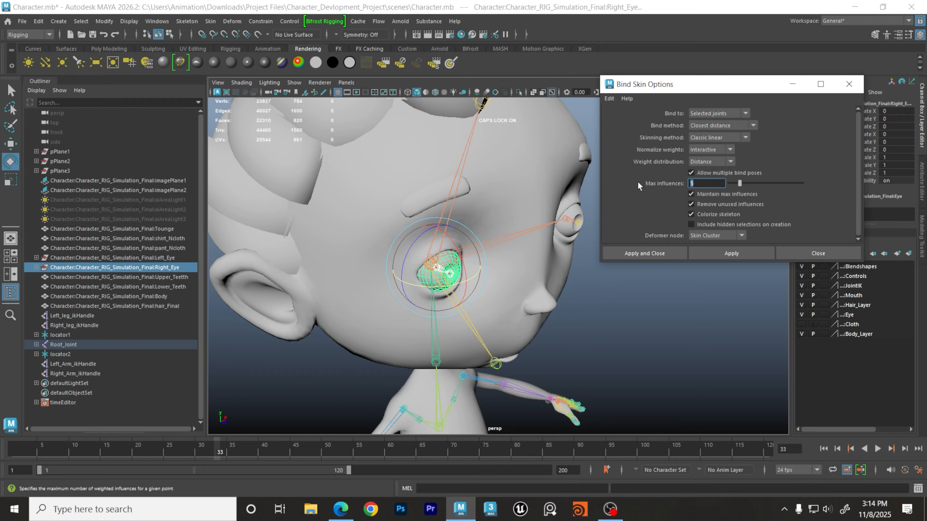
{"action": "type", "text": "2"}
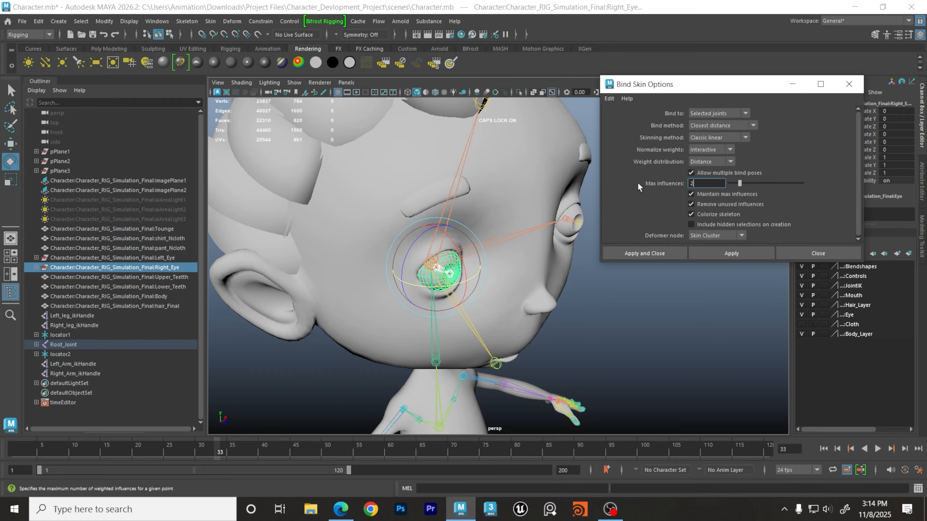
{"action": "left_click", "coordinate": [654, 251]}
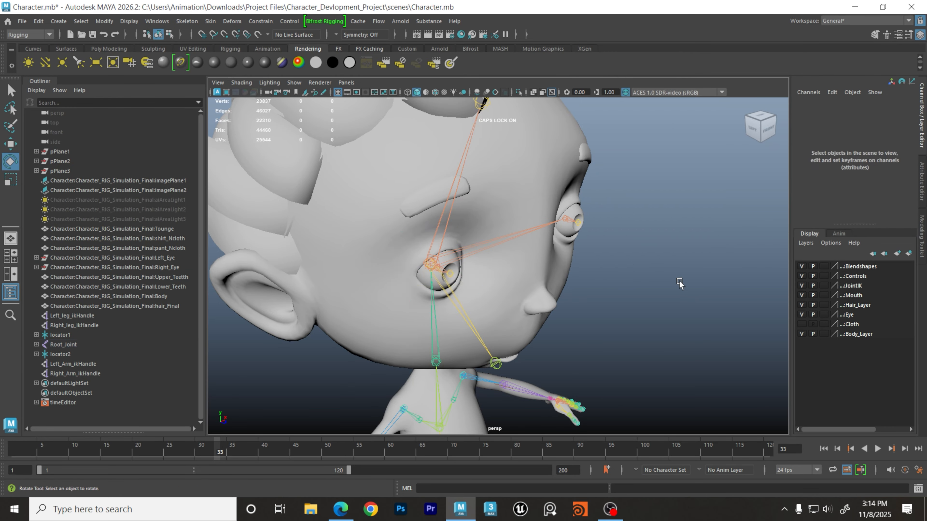
- Test the neck joint with a rotation, undo it, and clear the selection
{"action": "left_click_drag", "start_coordinate": [656, 259], "coordinate": [648, 270], "text": "alt"}
{"action": "scroll", "coordinate": [648, 271], "scroll_direction": "down", "scroll_amount": 5}
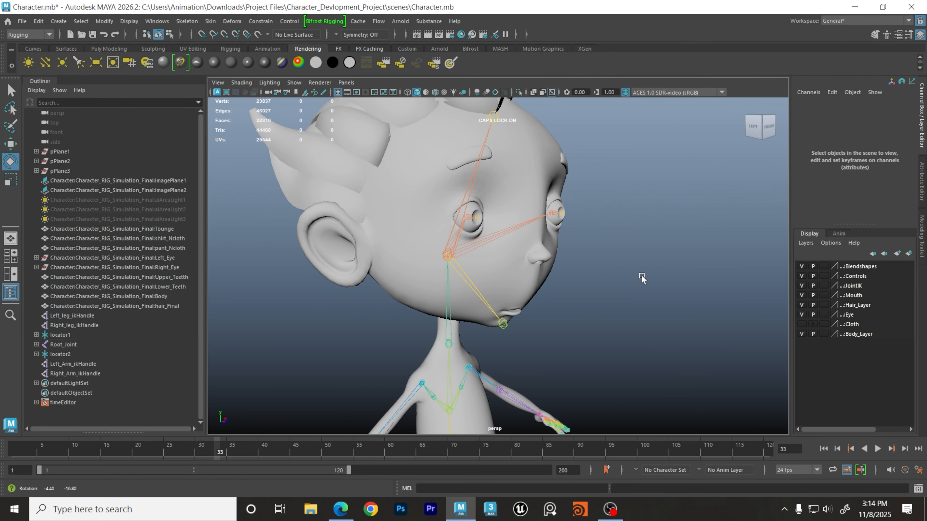
{"action": "left_click", "coordinate": [451, 326]}
{"action": "left_click", "coordinate": [451, 326]}
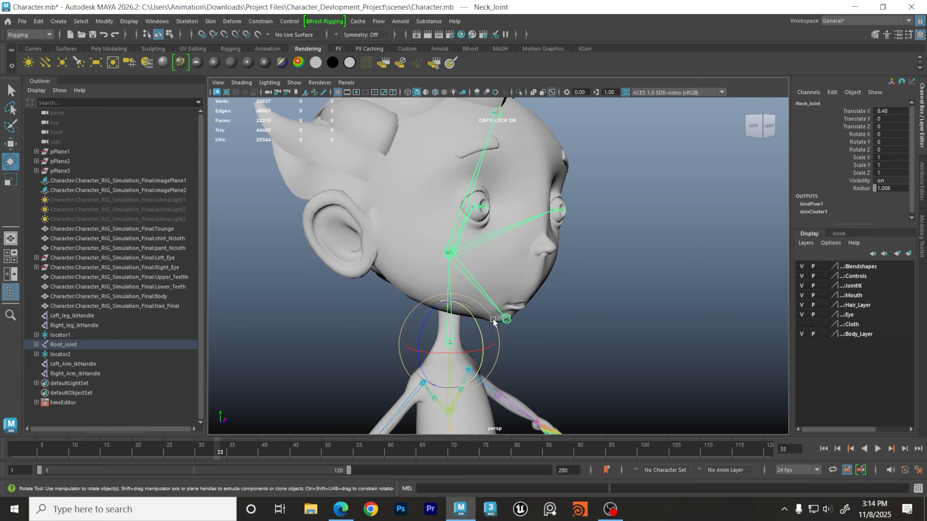
{"action": "mouse_move", "coordinate": [475, 318]}
{"action": "left_mouse_down"}
{"action": "mouse_move", "coordinate": [483, 321]}
{"action": "mouse_move", "coordinate": [483, 308]}
{"action": "left_mouse_up"}
{"action": "key", "text": "ctrl+z"}
{"action": "left_click", "coordinate": [636, 287]}
- Test the neck joint from the character's other side with a rotation of about 31° around Y, undo it, and deselect
{"action": "left_click_drag", "start_coordinate": [642, 280], "coordinate": [486, 279], "text": "alt"}
{"action": "right_click_drag", "start_coordinate": [486, 279], "coordinate": [551, 279], "text": "alt"}
{"action": "middle_click_drag", "start_coordinate": [551, 279], "coordinate": [590, 269], "text": "alt"}
{"action": "right_click_drag", "start_coordinate": [590, 270], "coordinate": [629, 269], "text": "alt"}
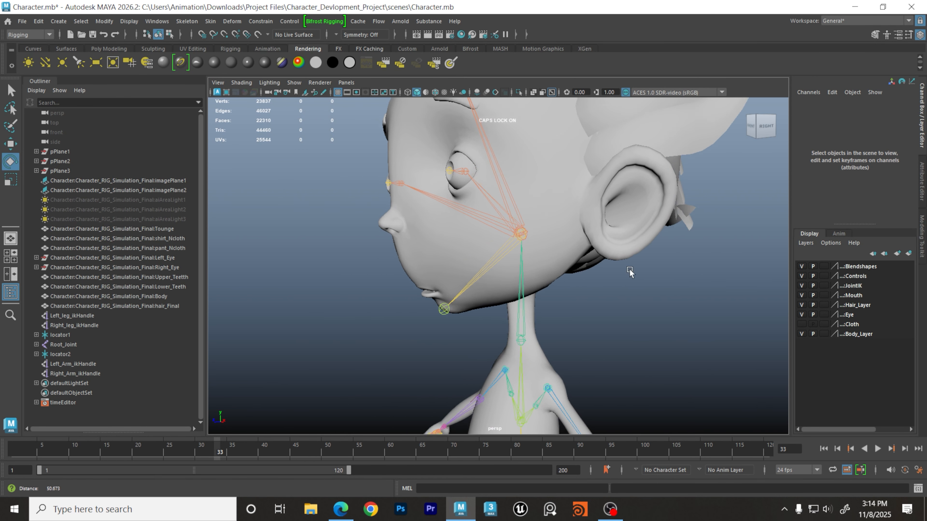
{"action": "middle_click_drag", "start_coordinate": [629, 269], "coordinate": [622, 242], "text": "alt"}
{"action": "right_click_drag", "start_coordinate": [622, 243], "coordinate": [590, 245], "text": "alt"}
{"action": "middle_click_drag", "start_coordinate": [590, 245], "coordinate": [608, 221], "text": "alt"}
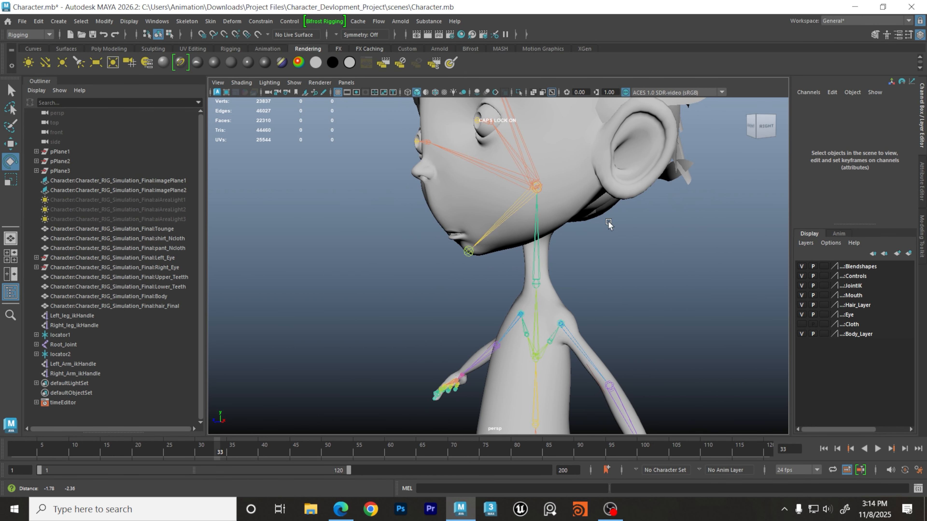
{"action": "left_click_drag", "start_coordinate": [608, 222], "coordinate": [614, 232], "text": "alt"}
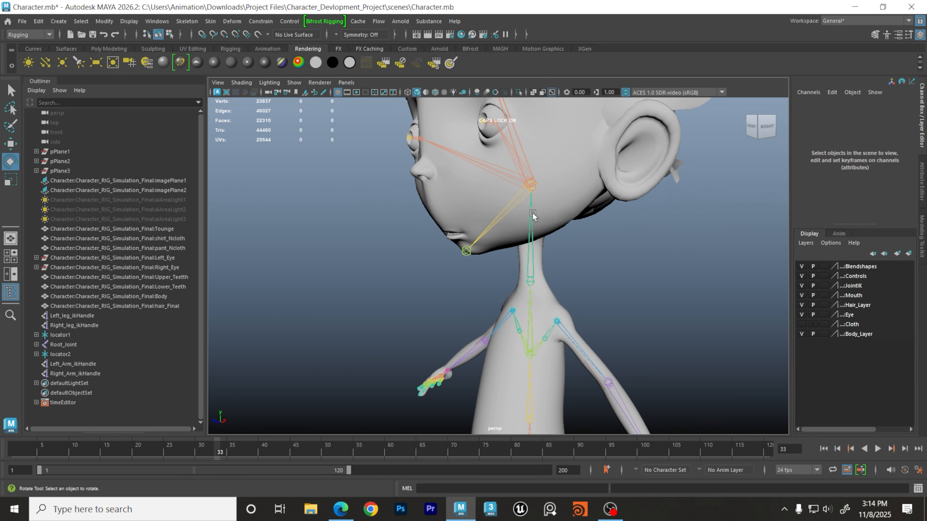
{"action": "left_click", "coordinate": [532, 227]}
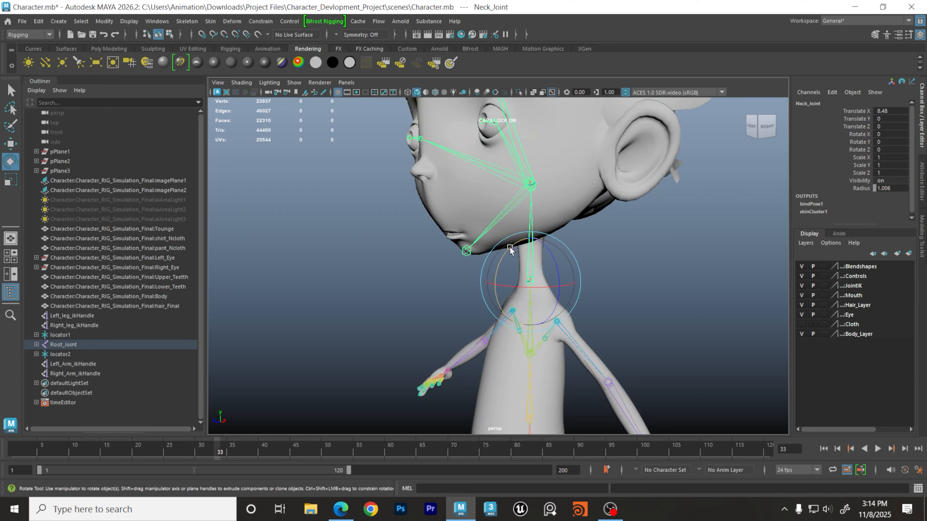
{"action": "mouse_move", "coordinate": [509, 247]}
{"action": "left_mouse_down"}
{"action": "mouse_move", "coordinate": [524, 238]}
{"action": "mouse_move", "coordinate": [498, 240]}
{"action": "left_mouse_up"}
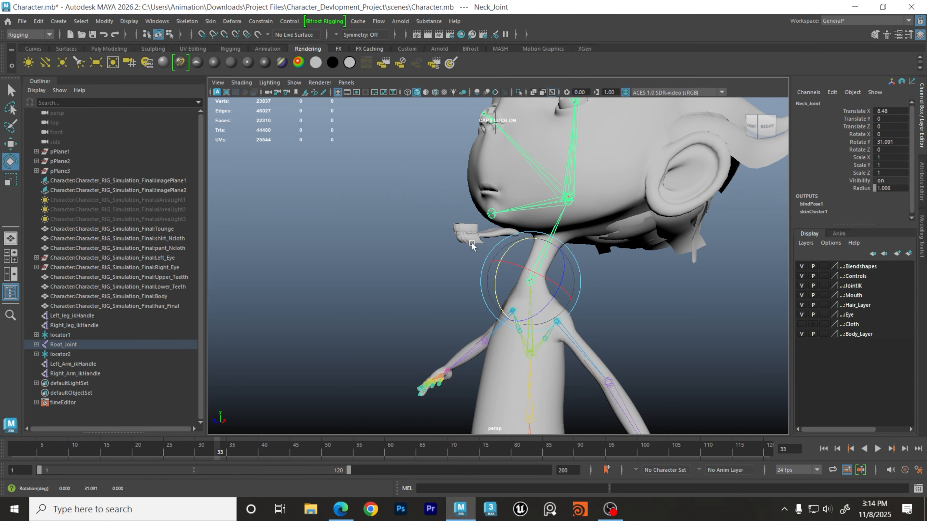
{"action": "key", "text": "ctrl+z"}
{"action": "left_click", "coordinate": [423, 283]}
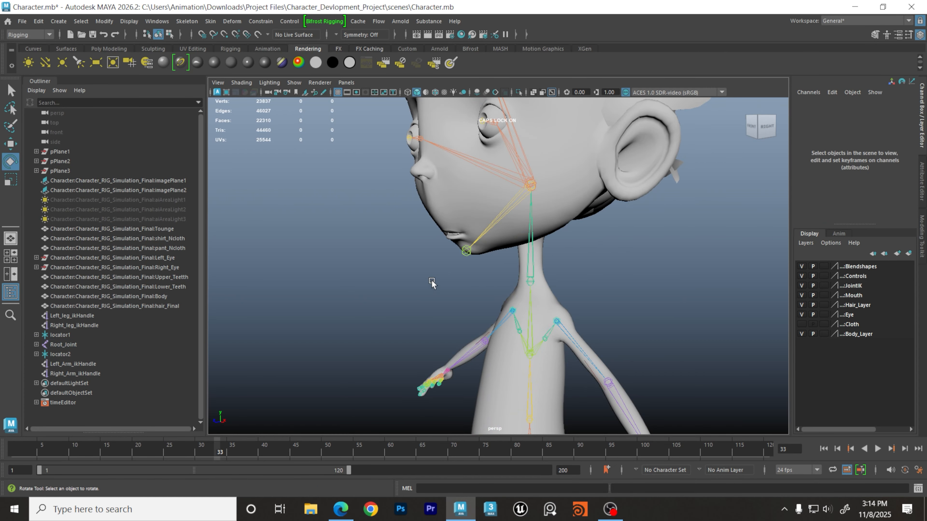
- Switch to the Move tool and select the upper teeth mesh visible through the open mouth
{"action": "left_click_drag", "start_coordinate": [430, 278], "coordinate": [494, 272], "text": "alt"}
{"action": "right_click_drag", "start_coordinate": [487, 253], "coordinate": [557, 261], "text": "alt"}
{"action": "middle_click_drag", "start_coordinate": [558, 261], "coordinate": [593, 280], "text": "alt"}
{"action": "left_click_drag", "start_coordinate": [593, 281], "coordinate": [569, 276], "text": "alt"}
{"action": "right_click_drag", "start_coordinate": [569, 275], "coordinate": [635, 255], "text": "alt"}
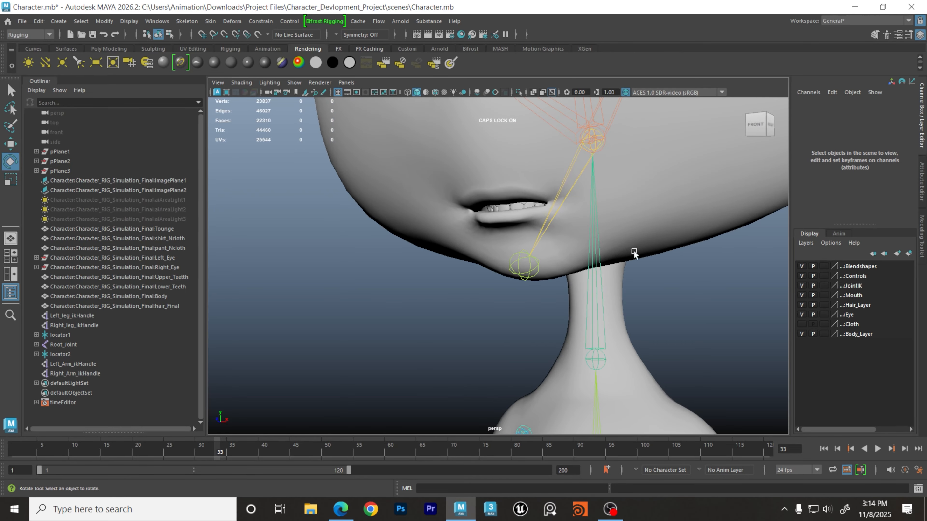
{"action": "middle_click_drag", "start_coordinate": [535, 238], "coordinate": [544, 266], "text": "alt"}
{"action": "left_click_drag", "start_coordinate": [544, 267], "coordinate": [514, 254], "text": "alt"}
{"action": "right_click_drag", "start_coordinate": [513, 254], "coordinate": [592, 241], "text": "alt"}
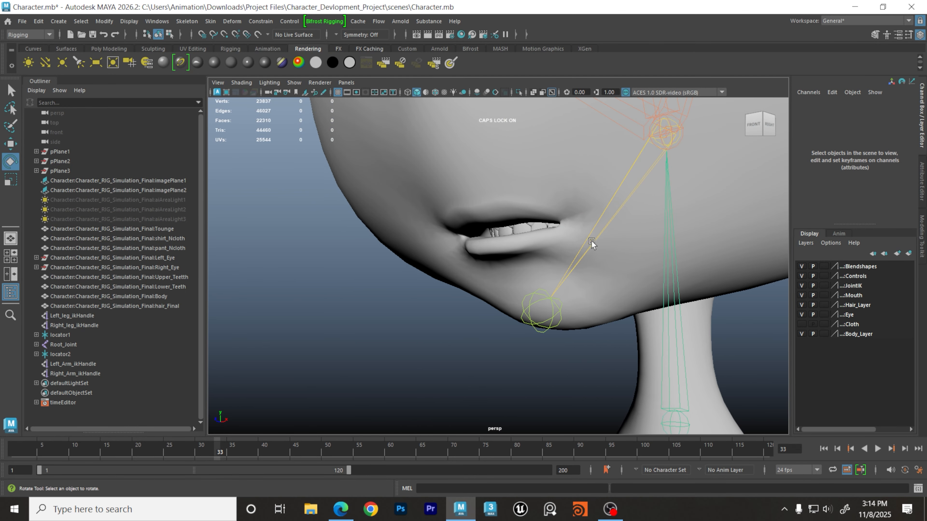
{"action": "middle_click_drag", "start_coordinate": [542, 238], "coordinate": [547, 270], "text": "alt"}
{"action": "left_click_drag", "start_coordinate": [546, 270], "coordinate": [531, 260], "text": "alt"}
{"action": "right_click_drag", "start_coordinate": [531, 259], "coordinate": [601, 262], "text": "alt"}
{"action": "middle_click_drag", "start_coordinate": [600, 262], "coordinate": [562, 277], "text": "alt"}
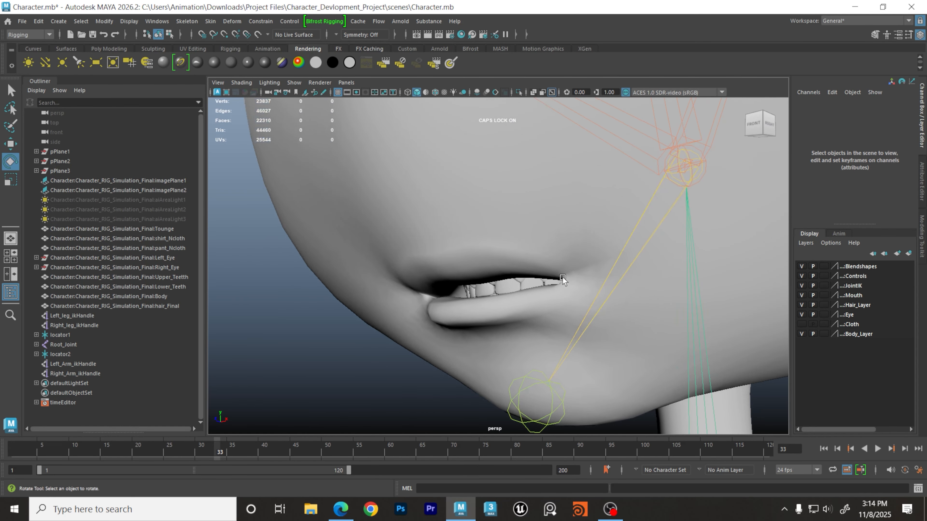
{"action": "left_click_drag", "start_coordinate": [563, 277], "coordinate": [529, 293], "text": "alt"}
{"action": "key", "text": "w"}
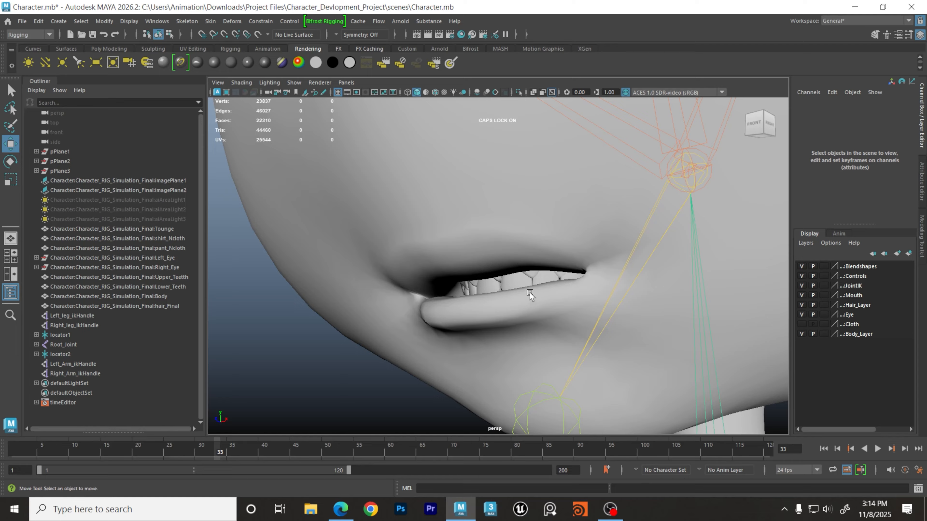
{"action": "left_click", "coordinate": [533, 277]}
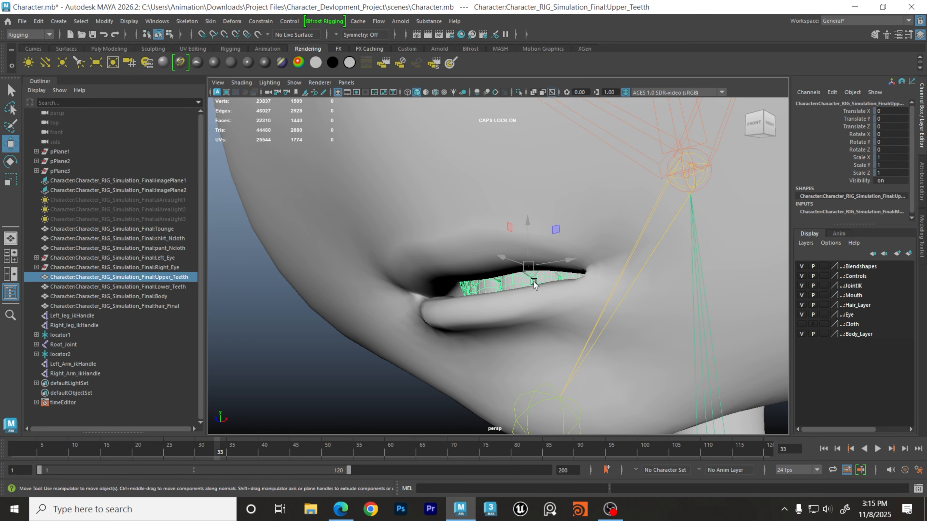
{"action": "left_click_drag", "start_coordinate": [533, 276], "coordinate": [533, 292], "text": "alt"}
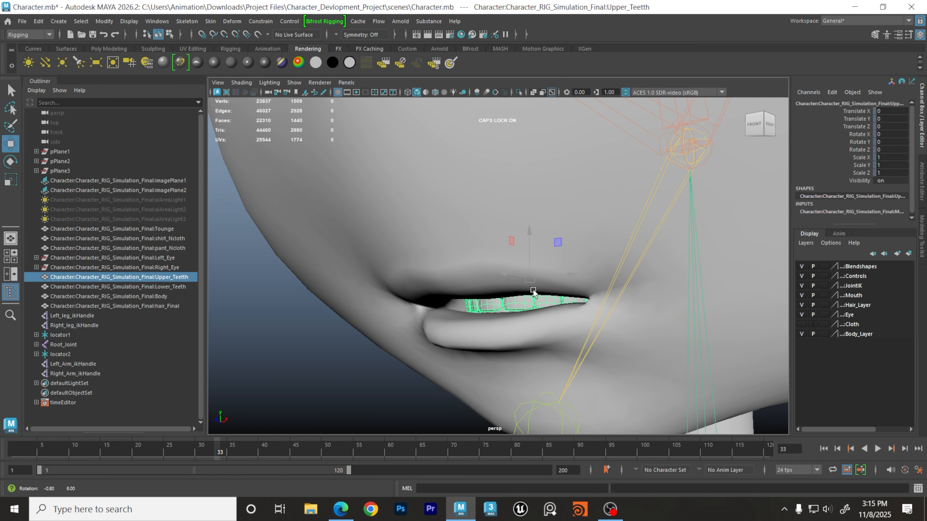
- Hide Body_Layer to inspect the teeth and tongue, reselect the upper teeth mesh, and show the layer again
{"action": "left_click", "coordinate": [802, 334]}
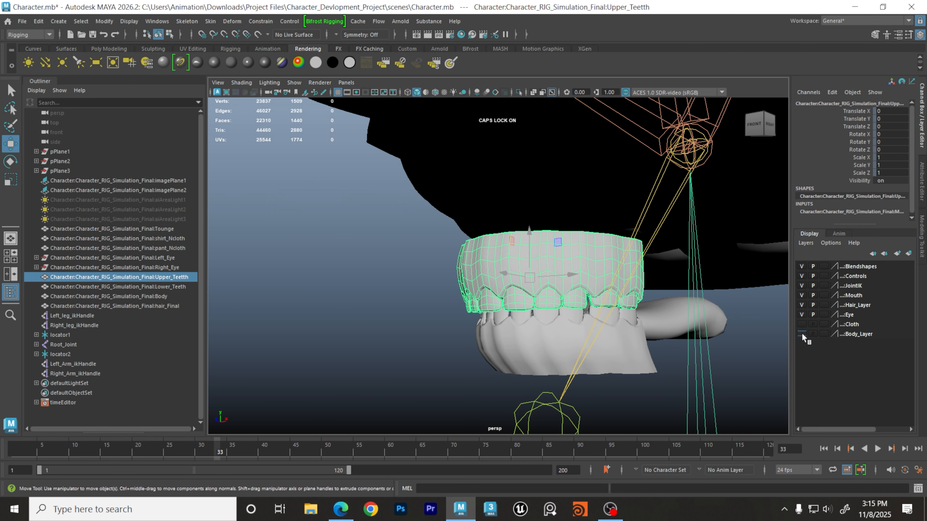
{"action": "left_click", "coordinate": [802, 334]}
{"action": "left_click", "coordinate": [801, 334]}
{"action": "left_click", "coordinate": [745, 352]}
{"action": "left_click", "coordinate": [558, 277]}
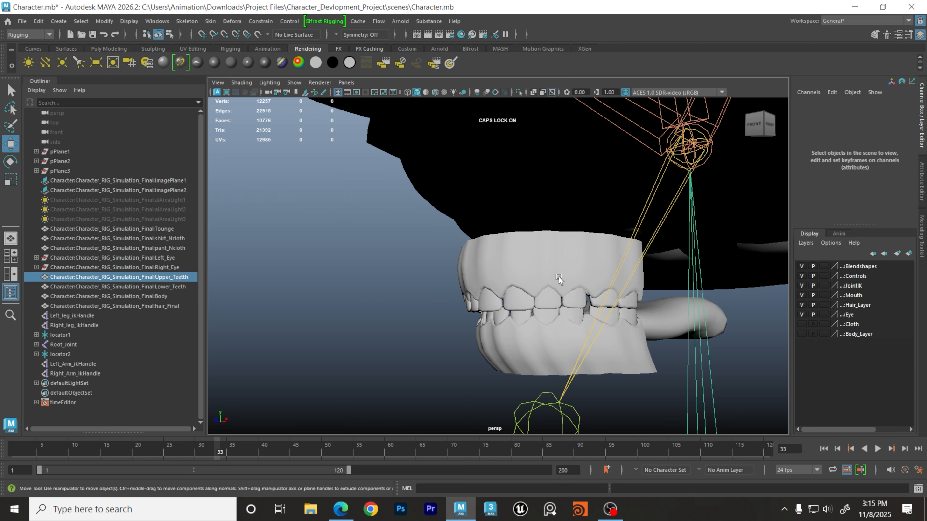
{"action": "left_click", "coordinate": [801, 334]}
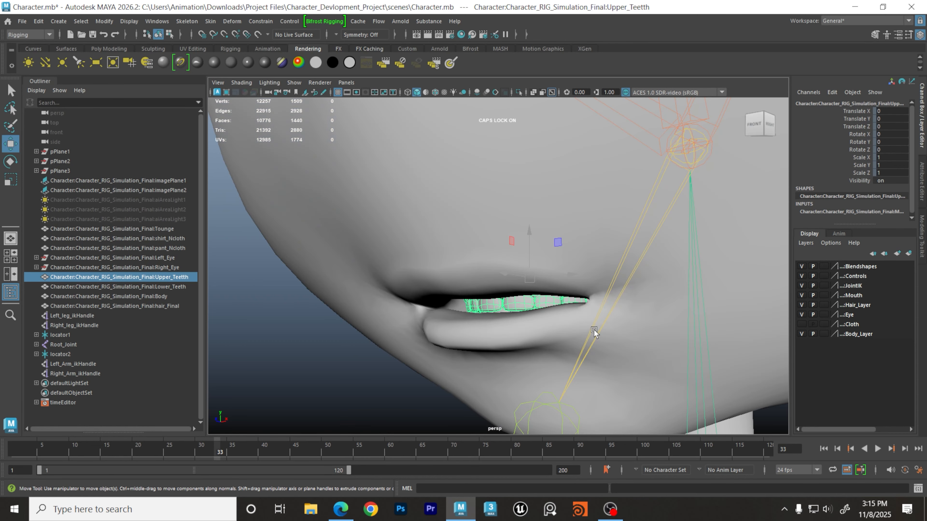
- Add the head joint to the selection together with the upper teeth mesh
{"action": "scroll", "coordinate": [663, 247], "scroll_direction": "down", "scroll_amount": 5}
{"action": "left_click_drag", "start_coordinate": [546, 276], "coordinate": [541, 285], "text": "alt"}
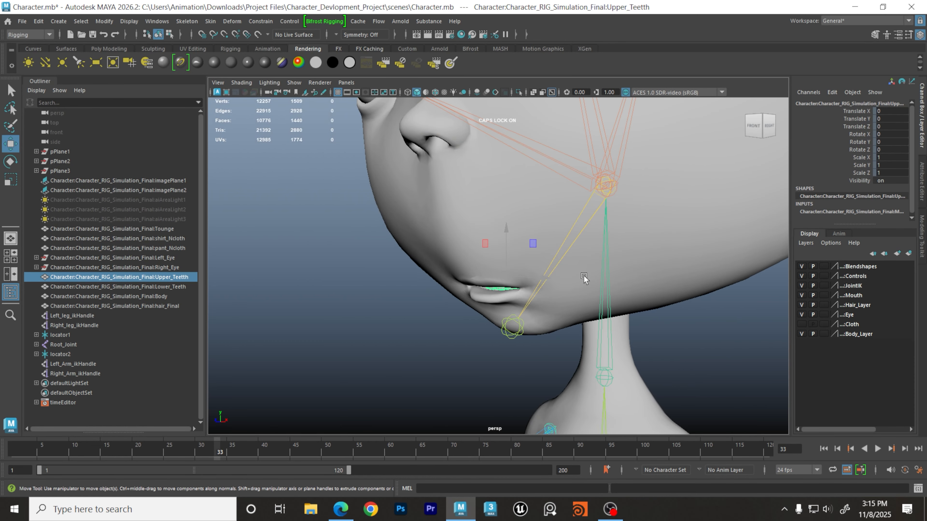
{"action": "middle_click_drag", "start_coordinate": [583, 265], "coordinate": [579, 280], "text": "alt"}
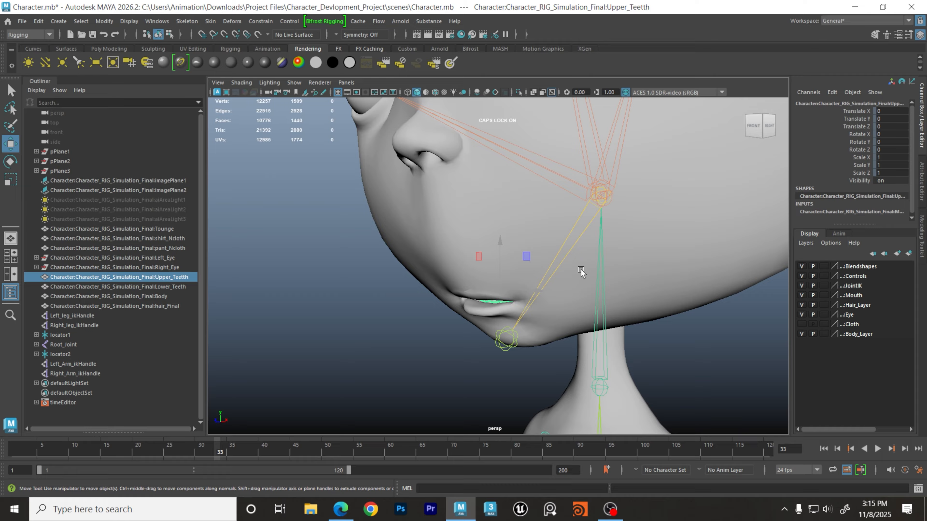
{"action": "scroll", "coordinate": [589, 252], "scroll_direction": "down", "scroll_amount": 4}
{"action": "left_click_drag", "start_coordinate": [578, 256], "coordinate": [552, 258], "text": "alt"}
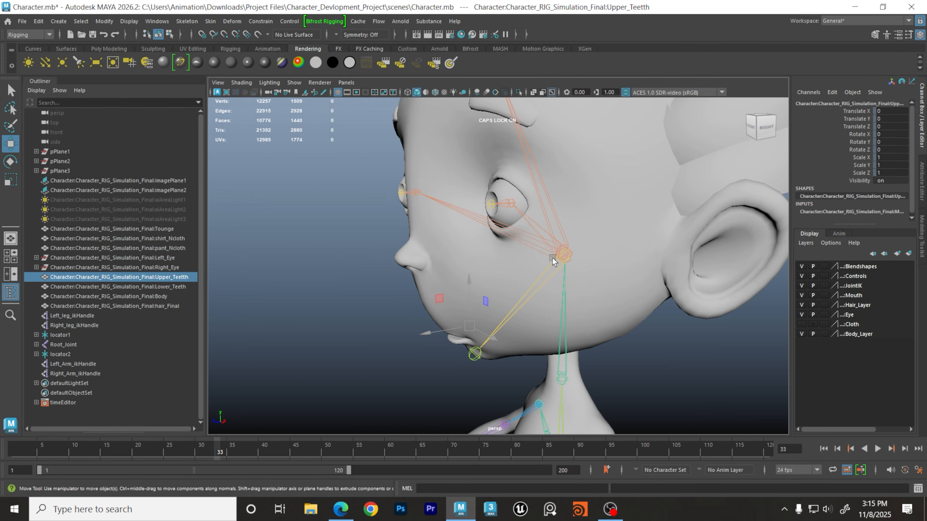
{"action": "left_click", "coordinate": [551, 215]}
{"action": "left_click_drag", "start_coordinate": [551, 215], "coordinate": [555, 238], "text": "alt"}
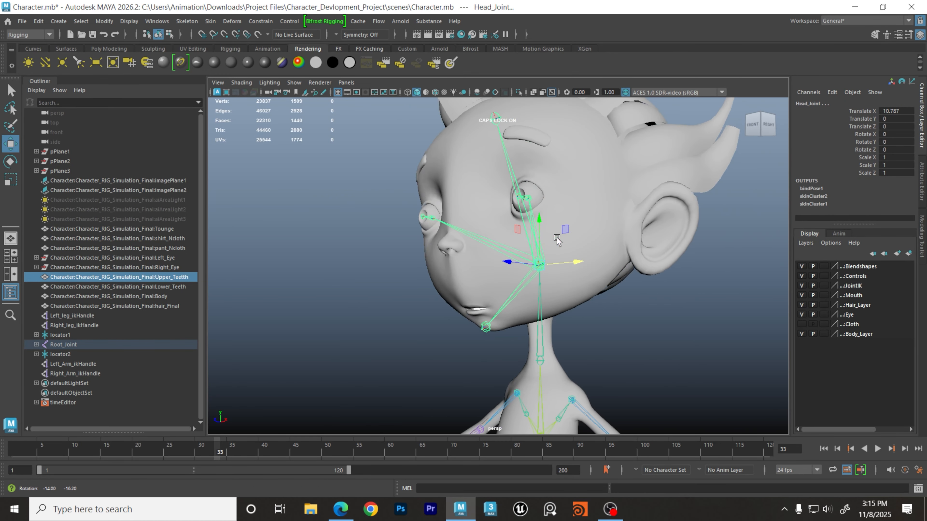
- Open the Bind Skin options for the selected upper teeth mesh and head joint and reset the settings
{"action": "left_click", "coordinate": [259, 22]}
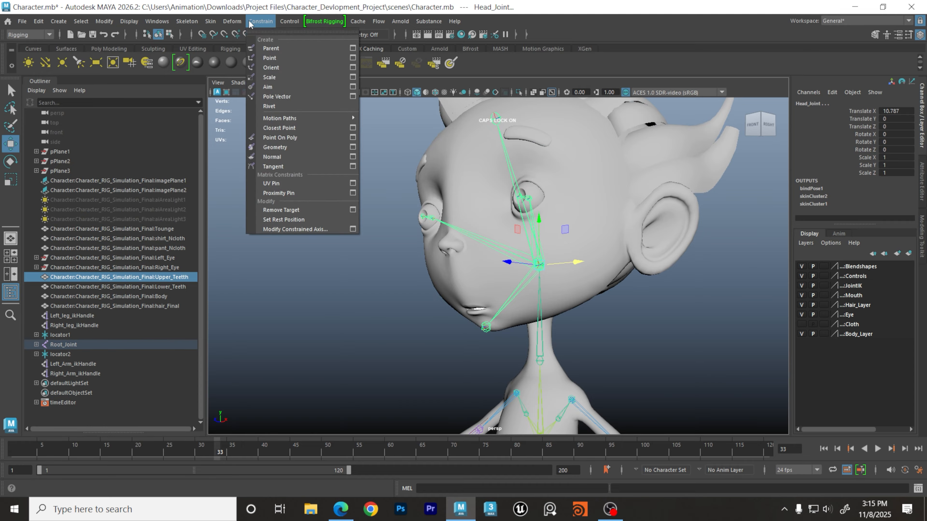
{"action": "left_click", "coordinate": [255, 23]}
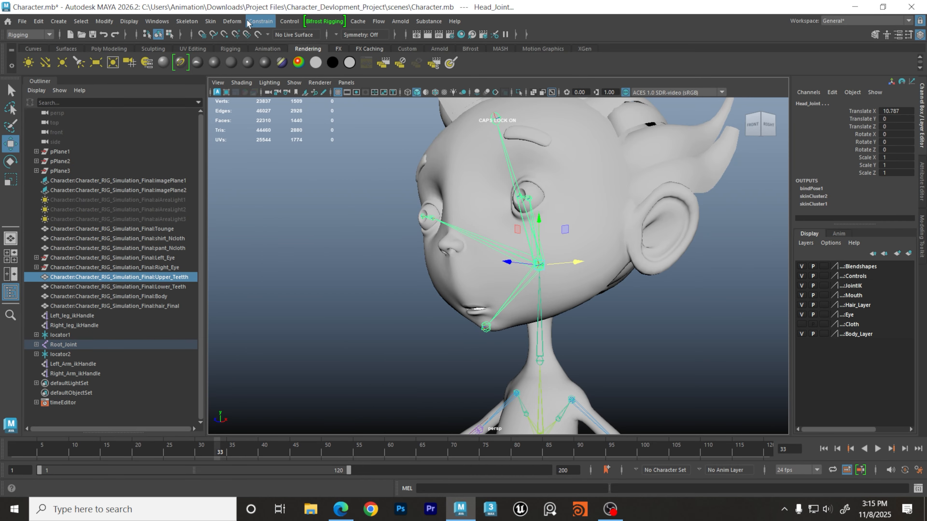
{"action": "left_click", "coordinate": [219, 22]}
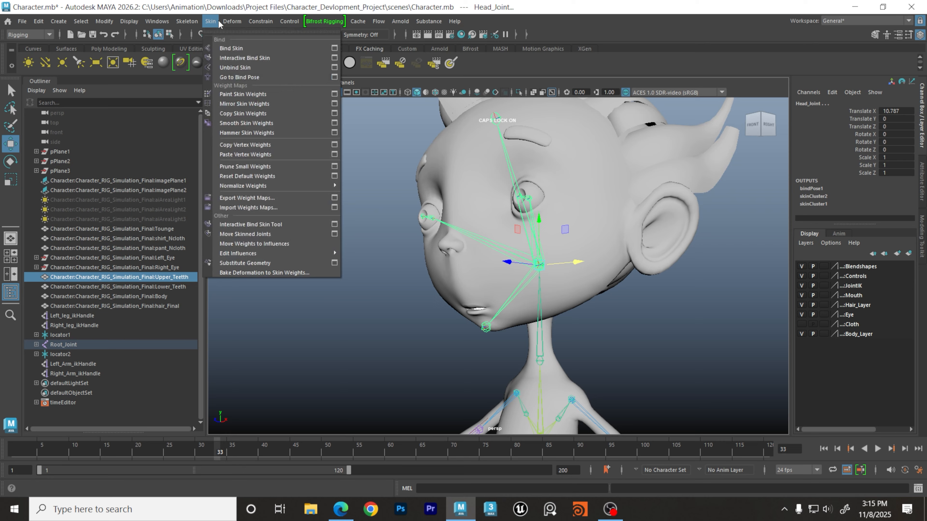
{"action": "left_click", "coordinate": [334, 48]}
{"action": "left_click", "coordinate": [609, 98]}
{"action": "left_click", "coordinate": [631, 118]}
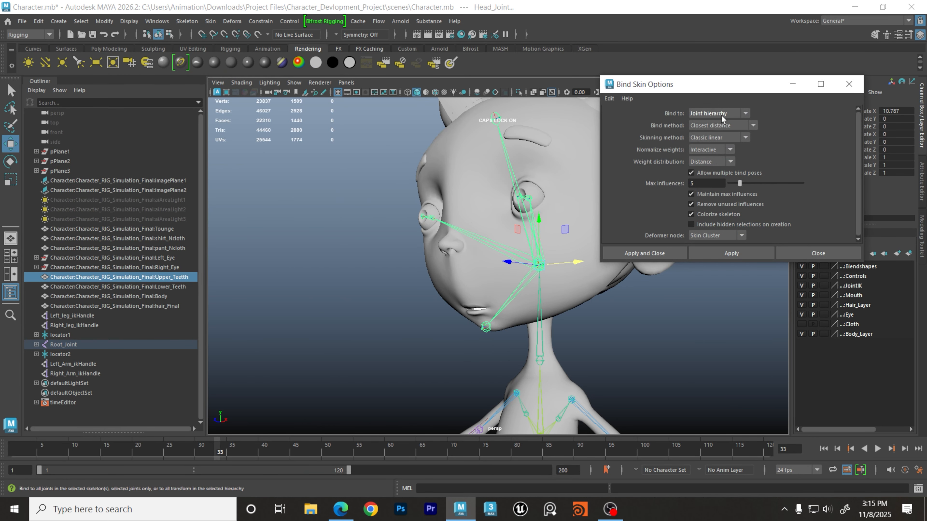
- Bind the upper teeth mesh to the head joint, using Selected joints and a maximum of 2 influences, and deselect
{"action": "left_click", "coordinate": [722, 115]}
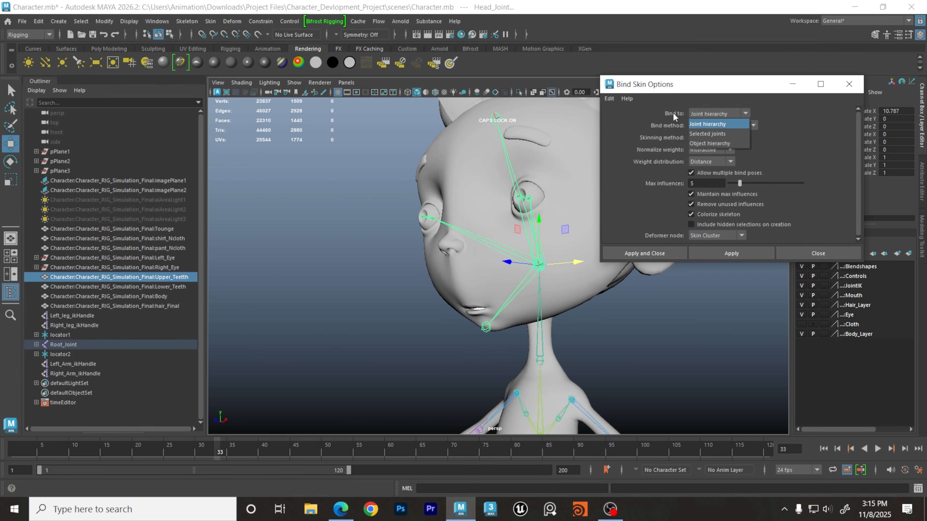
{"action": "left_click", "coordinate": [717, 135]}
{"action": "double_click", "coordinate": [706, 183]}
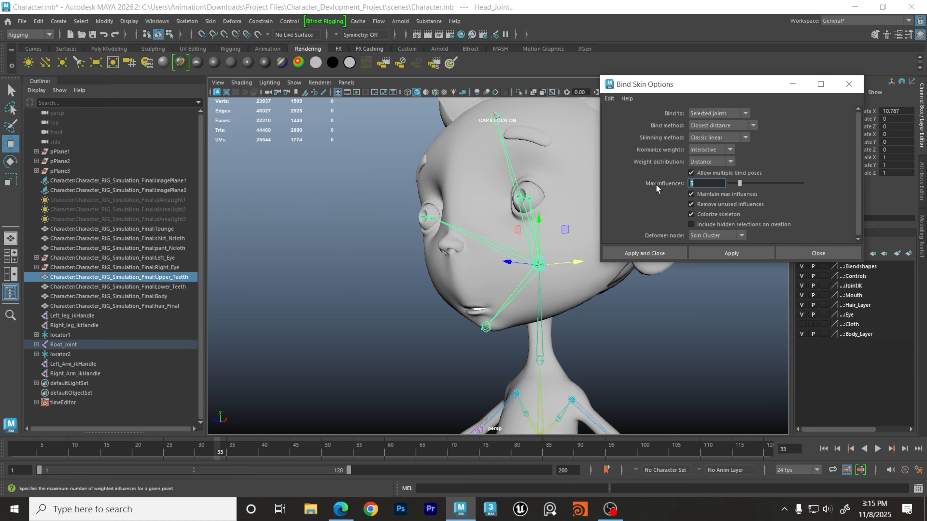
{"action": "type", "text": "2"}
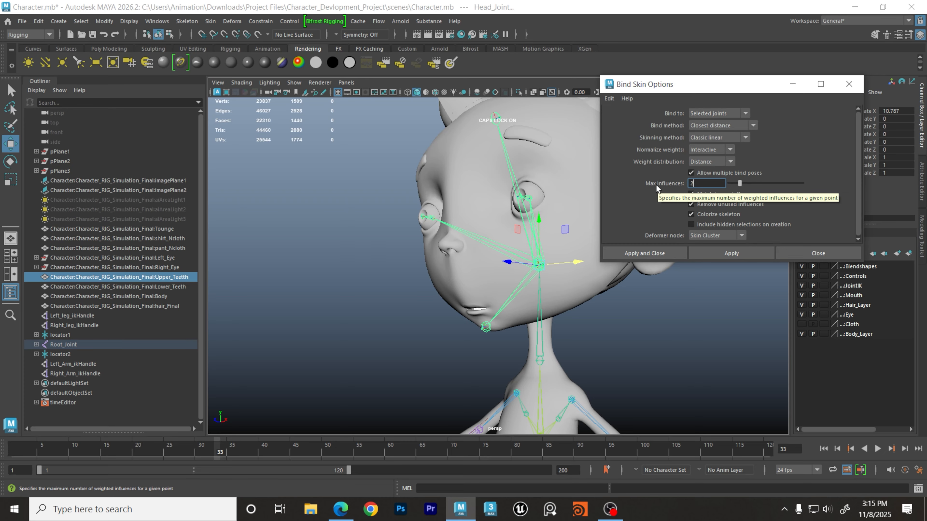
{"action": "left_click", "coordinate": [644, 254]}
{"action": "left_click", "coordinate": [660, 355]}
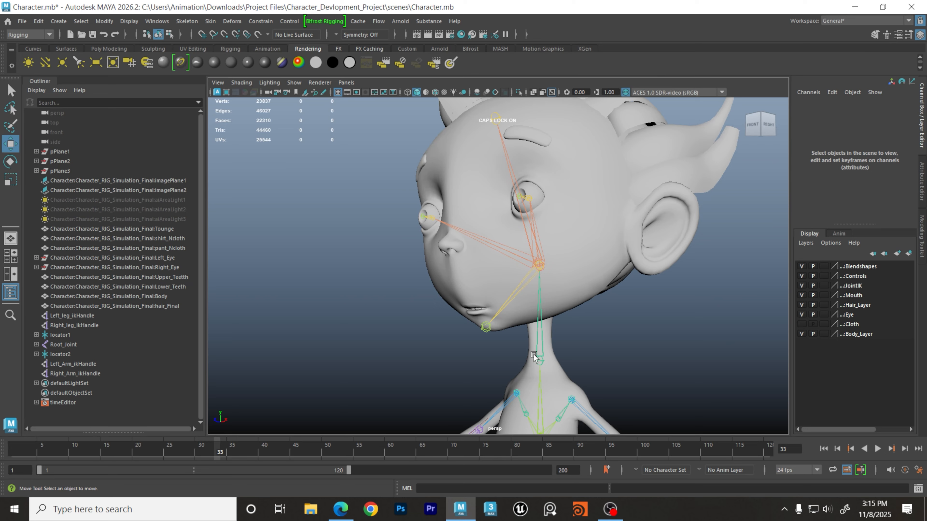
- Select the lower teeth mesh together with the jaw joint, temporarily hiding Body_Layer to reach the teeth
{"action": "left_click_drag", "start_coordinate": [512, 356], "coordinate": [516, 363], "text": "alt"}
{"action": "left_click", "coordinate": [802, 334]}
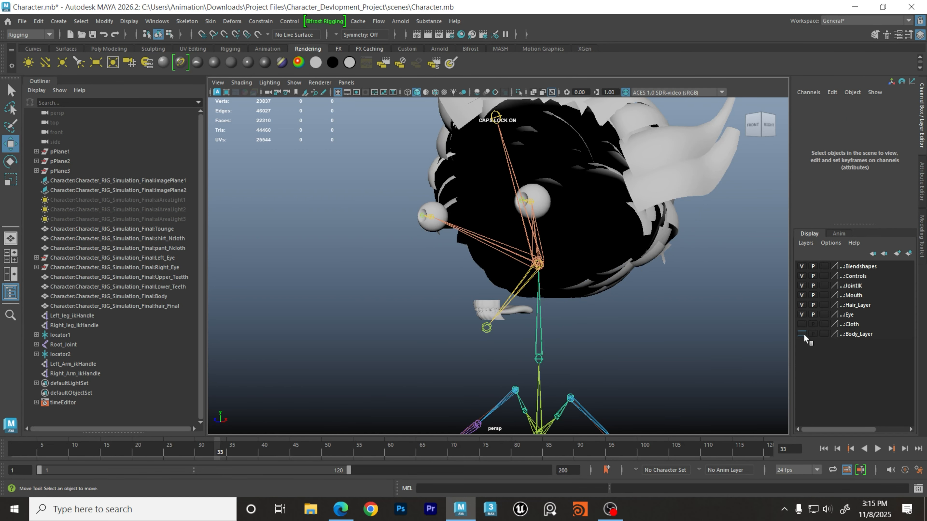
{"action": "left_click_drag", "start_coordinate": [410, 345], "coordinate": [504, 310], "text": "alt"}
{"action": "left_click", "coordinate": [505, 309]}
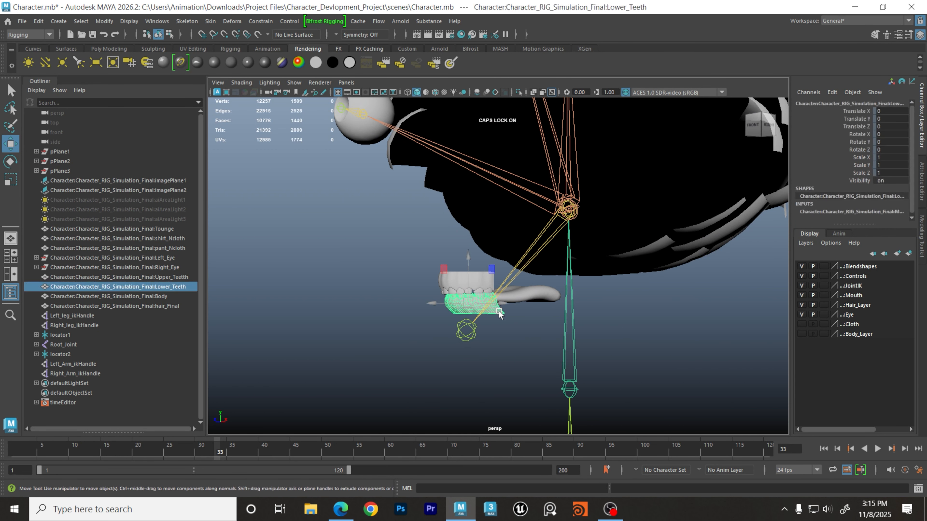
{"action": "left_click", "coordinate": [801, 334]}
{"action": "left_click_drag", "start_coordinate": [681, 327], "coordinate": [658, 327], "text": "alt"}
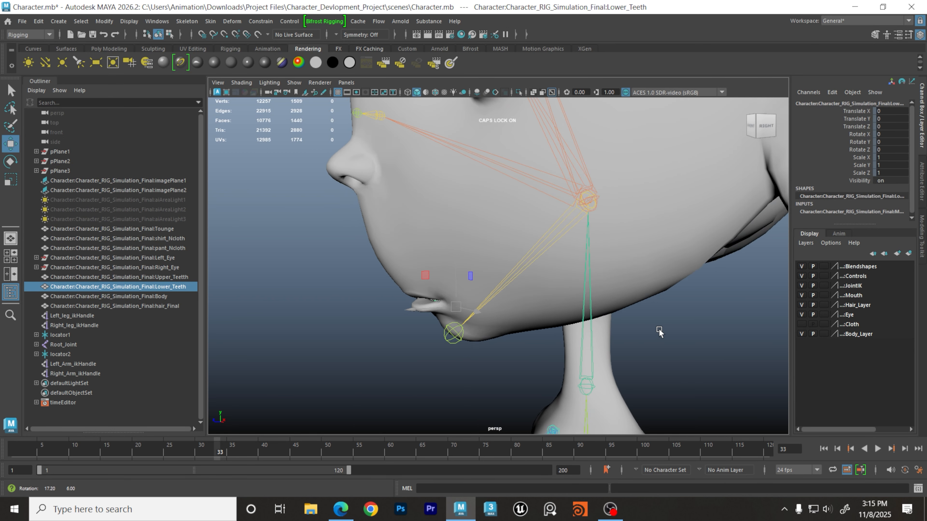
{"action": "left_click", "coordinate": [542, 251]}
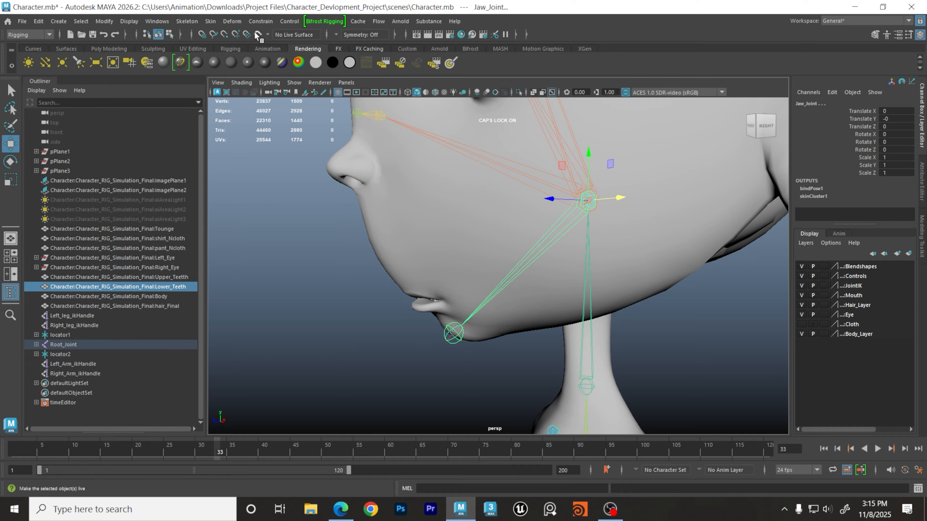
- Reset the Bind Skin options and bind the lower teeth mesh to the jaw joint with Selected joints and 2 max influences
{"action": "left_click", "coordinate": [210, 21]}
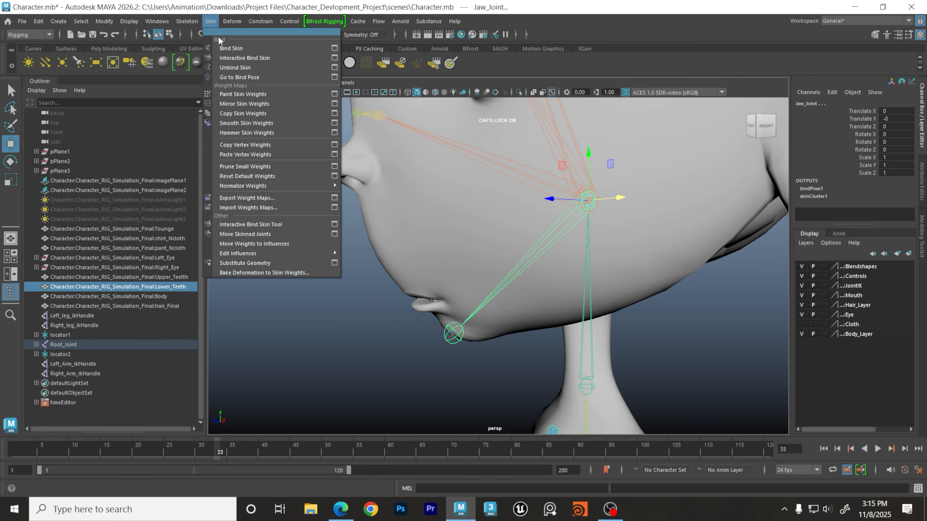
{"action": "left_click", "coordinate": [334, 49]}
{"action": "left_click", "coordinate": [609, 99]}
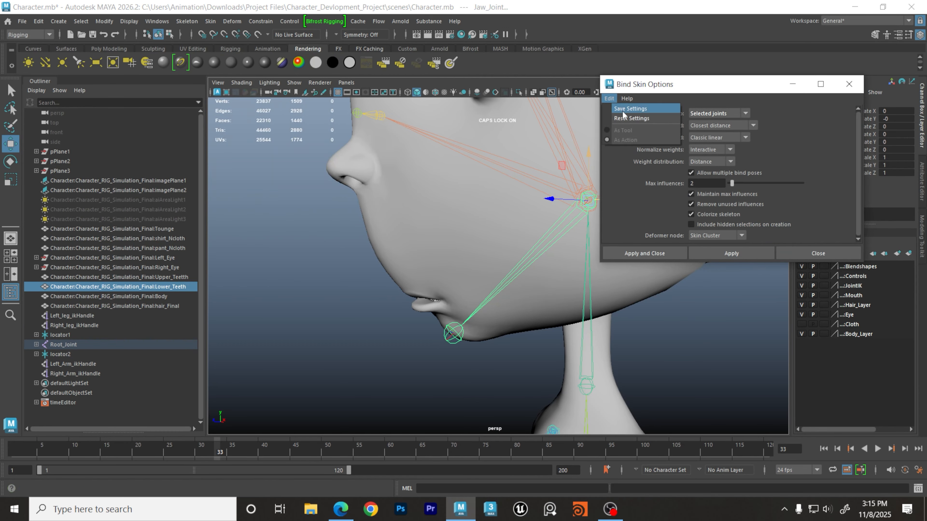
{"action": "left_click", "coordinate": [627, 117]}
{"action": "left_click", "coordinate": [711, 114]}
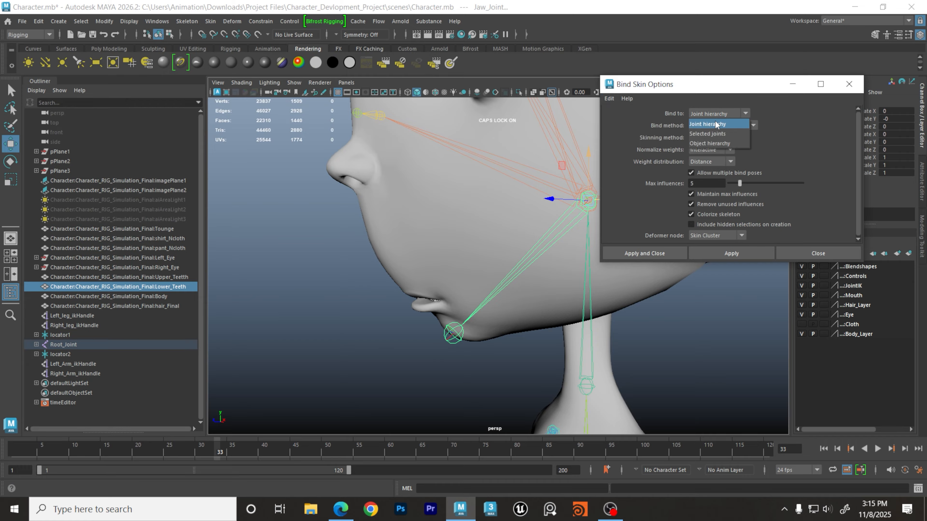
{"action": "left_click", "coordinate": [716, 134]}
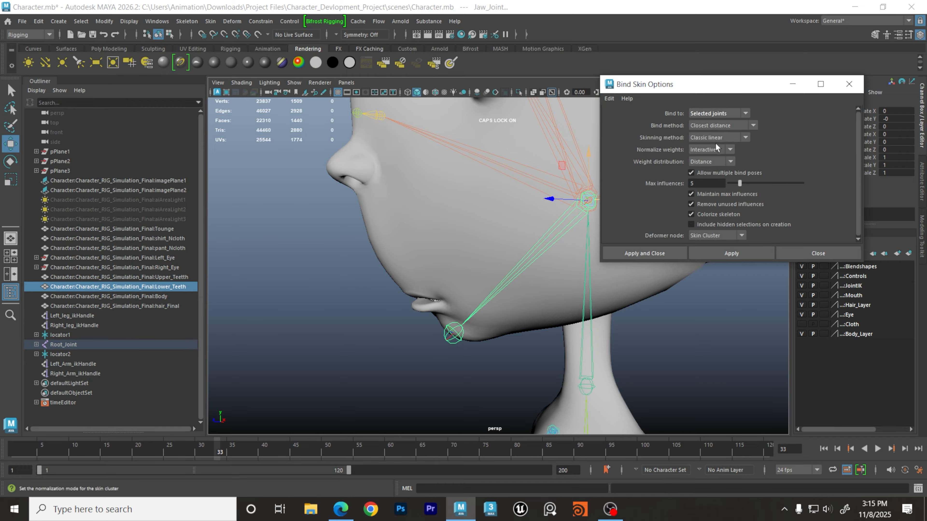
{"action": "left_click", "coordinate": [700, 183]}
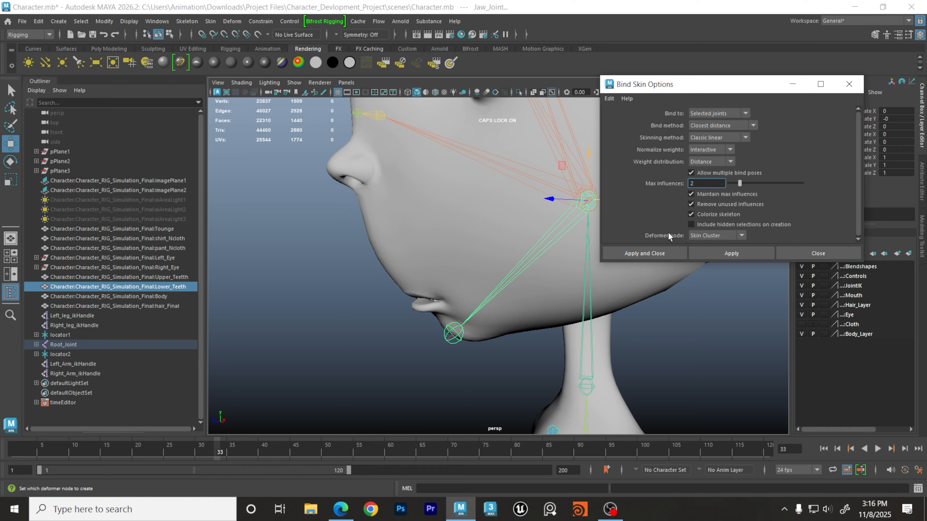
{"action": "left_click", "coordinate": [664, 251]}
{"action": "left_click", "coordinate": [715, 331]}
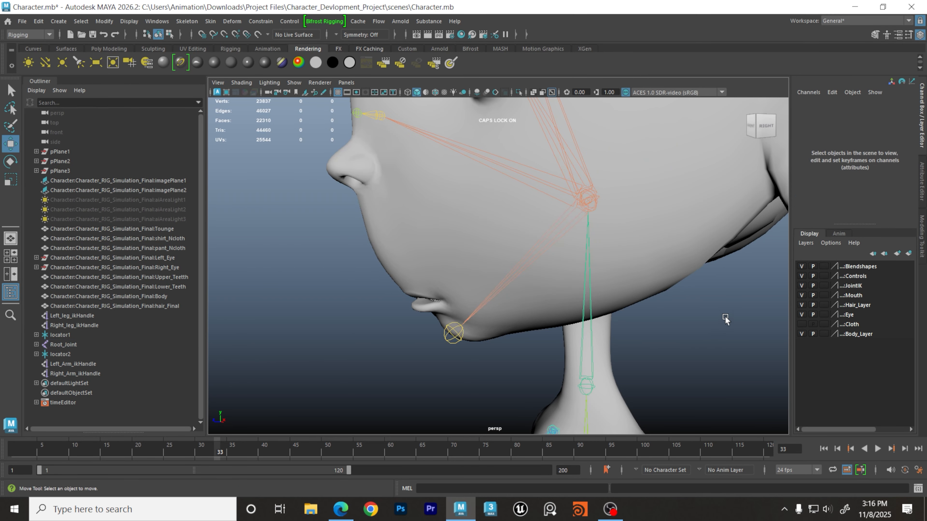
- Test the lower teeth binding by rotating the jaw joint, undo the rotation, and deselect
{"action": "left_click_drag", "start_coordinate": [724, 321], "coordinate": [612, 312], "text": "alt"}
{"action": "left_click", "coordinate": [505, 276]}
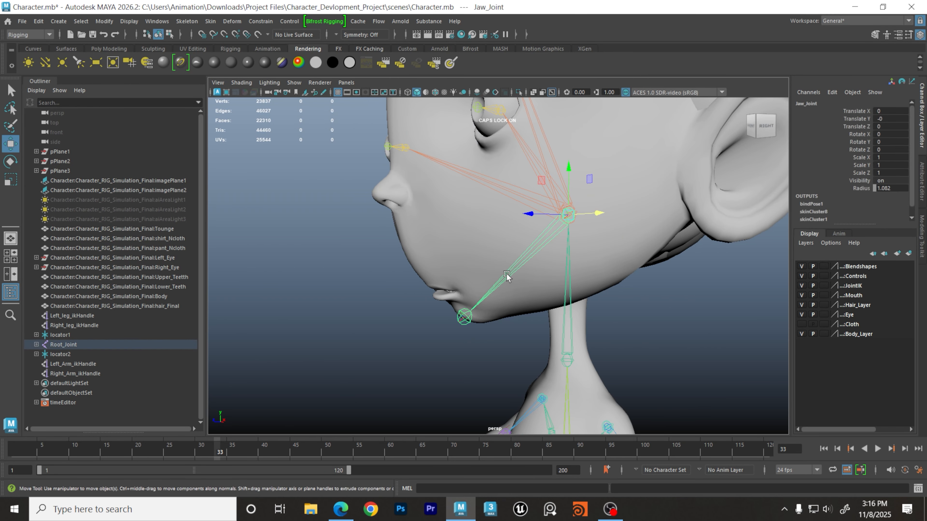
{"action": "key", "text": "e"}
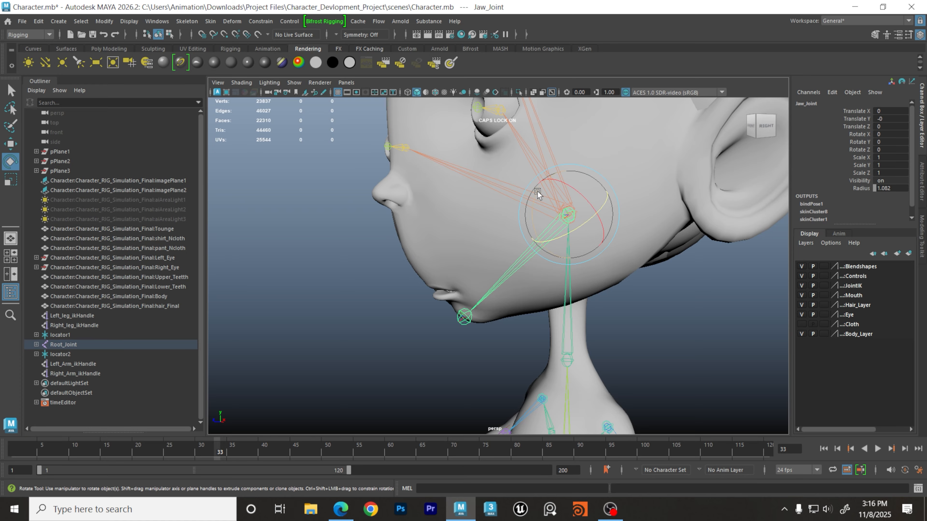
{"action": "left_click_drag", "start_coordinate": [537, 191], "coordinate": [536, 199]}
{"action": "key", "text": "ctrl+z"}
{"action": "left_click_drag", "start_coordinate": [606, 221], "coordinate": [672, 245], "text": "alt"}
{"action": "left_click", "coordinate": [682, 295]}
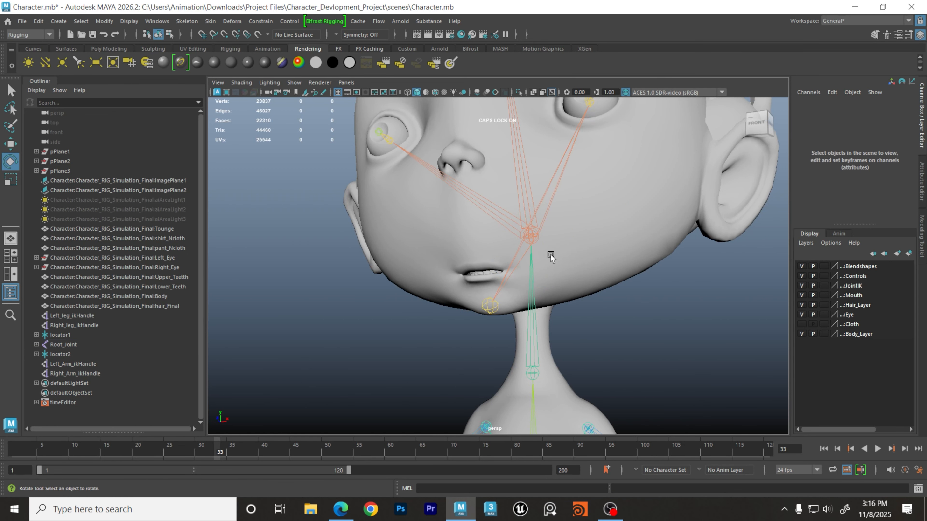
- Test the teeth bindings by rotating the head joint, inspect the mouth up close, and deselect
{"action": "left_click_drag", "start_coordinate": [539, 246], "coordinate": [564, 266], "text": "alt"}
{"action": "left_click_drag", "start_coordinate": [567, 200], "coordinate": [562, 202], "text": "alt"}
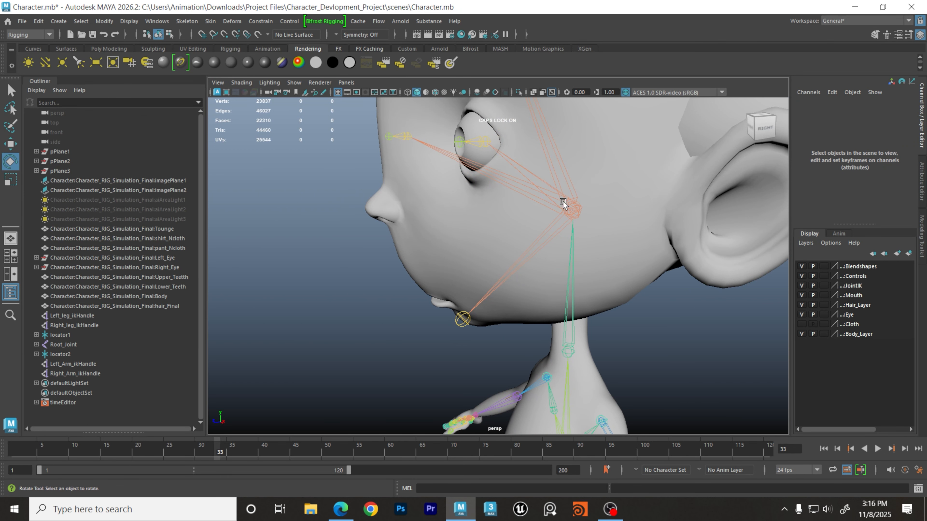
{"action": "left_click", "coordinate": [567, 177]}
{"action": "left_click", "coordinate": [567, 178]}
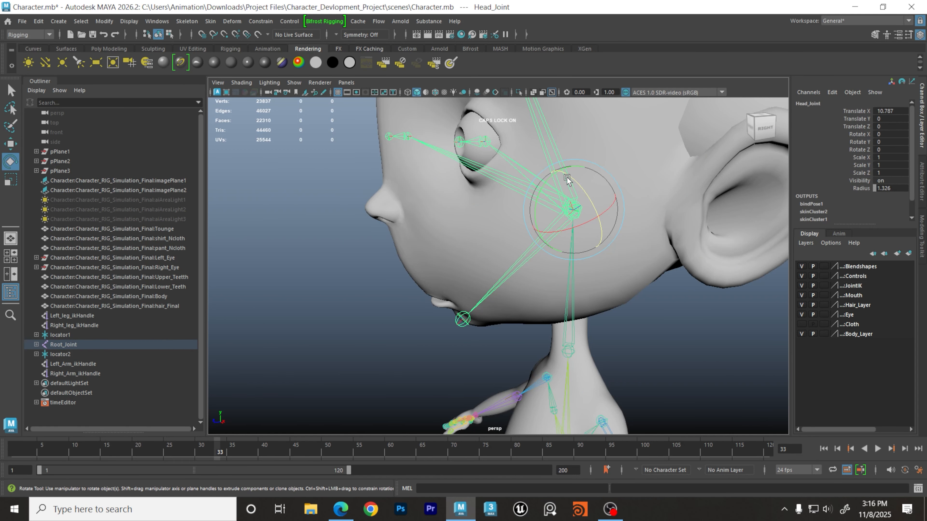
{"action": "key", "text": "w"}
{"action": "key", "text": "e"}
{"action": "left_click_drag", "start_coordinate": [566, 188], "coordinate": [548, 175]}
{"action": "left_click_drag", "start_coordinate": [499, 218], "coordinate": [808, 353], "text": "alt"}
{"action": "left_click", "coordinate": [666, 370]}
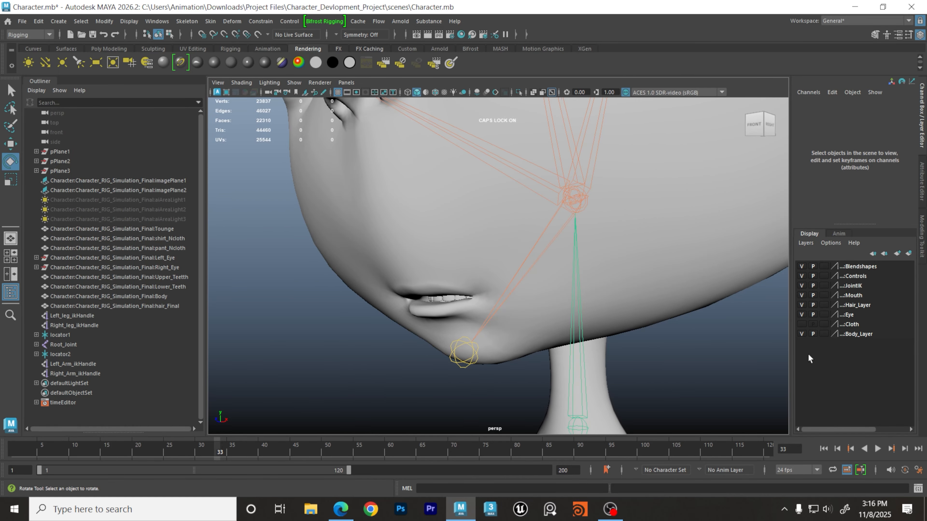
- Hide Body_Layer and select the tongue mesh together with the jaw joint
{"action": "left_click", "coordinate": [802, 334]}
{"action": "left_click_drag", "start_coordinate": [677, 331], "coordinate": [513, 343], "text": "alt"}
{"action": "left_click", "coordinate": [529, 289]}
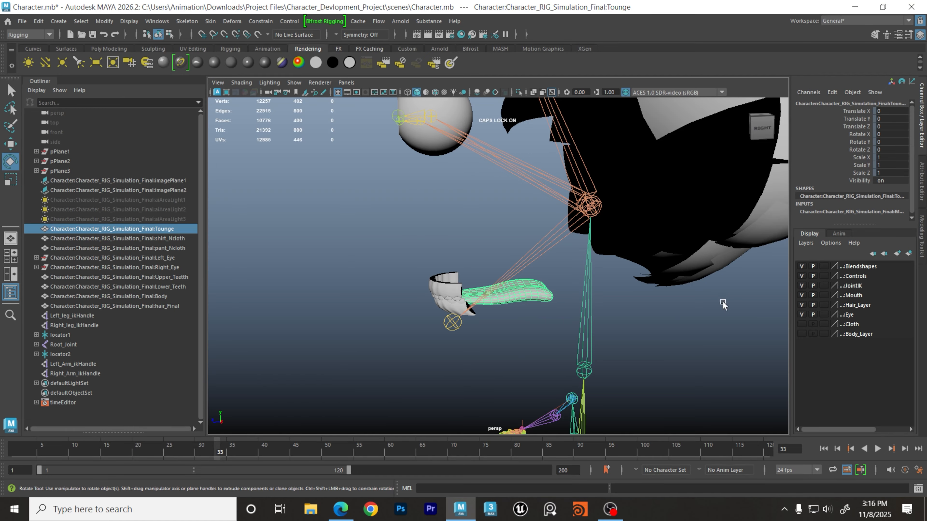
{"action": "left_click", "coordinate": [555, 238]}
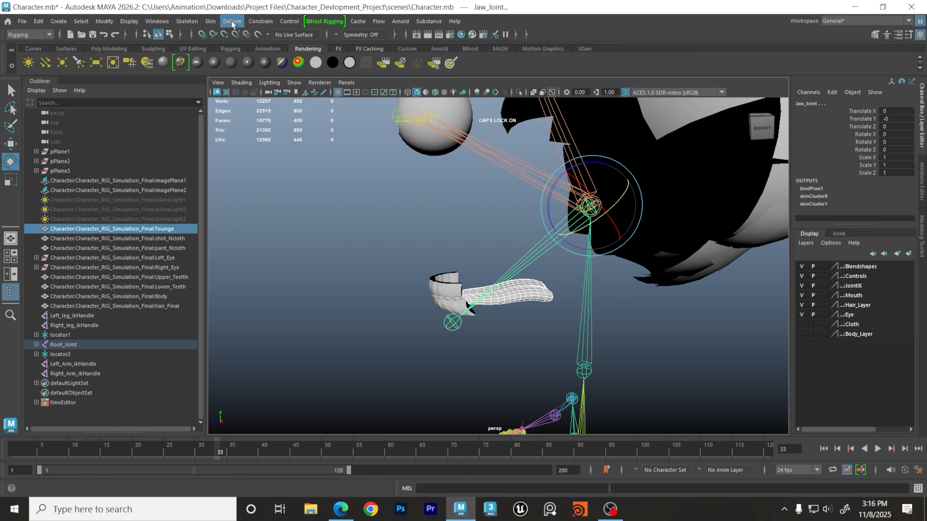
- Bind the tongue mesh to the jaw joint with reset Bind Skin options, Selected joints and 2 max influences, and deselect
{"action": "left_click", "coordinate": [213, 22]}
{"action": "left_click", "coordinate": [339, 48]}
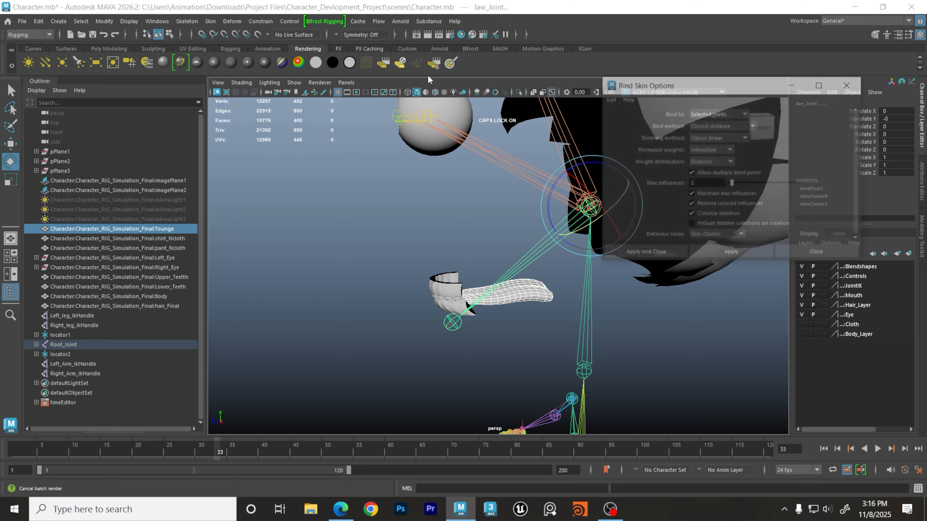
{"action": "left_click", "coordinate": [727, 114]}
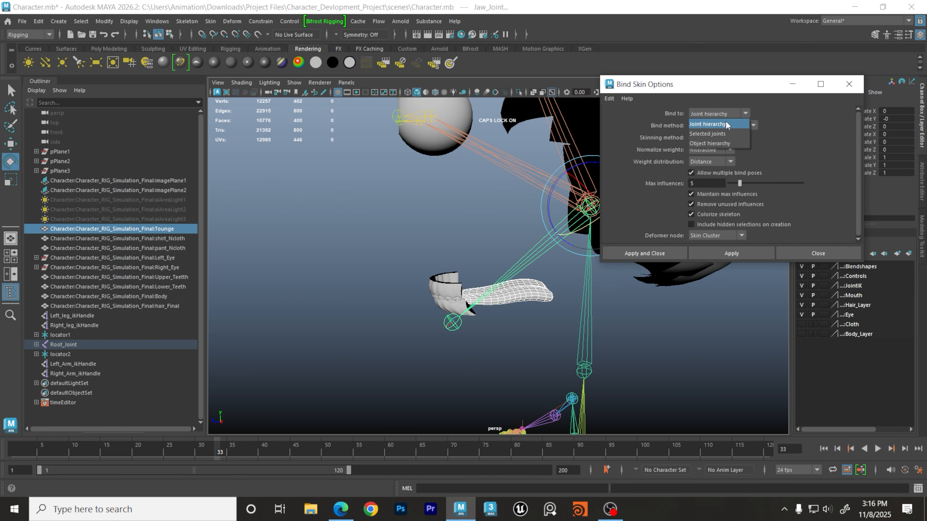
{"action": "left_click", "coordinate": [726, 135]}
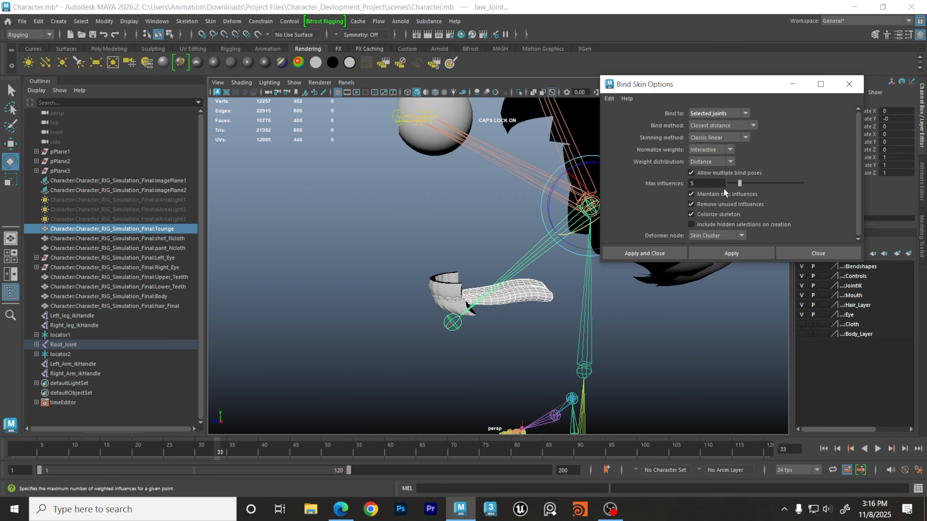
{"action": "double_click", "coordinate": [710, 183]}
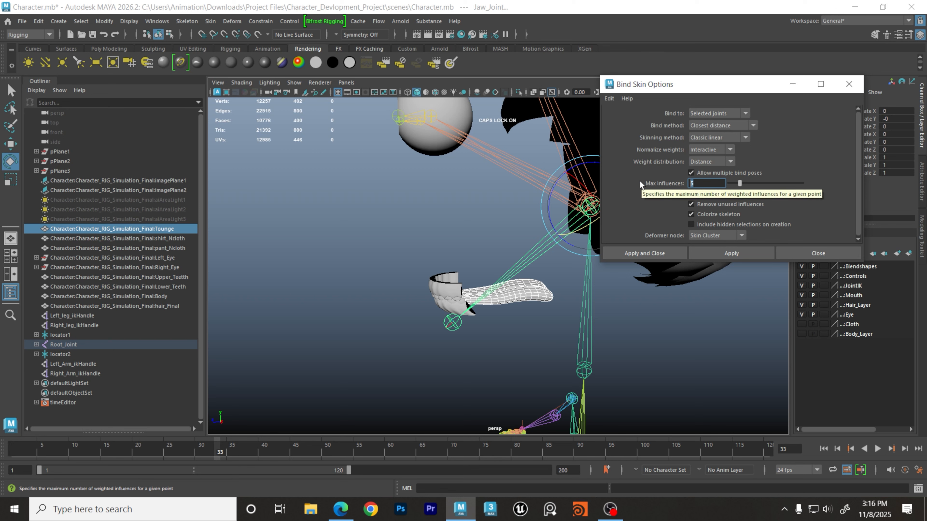
{"action": "type", "text": "2"}
{"action": "left_click", "coordinate": [653, 253]}
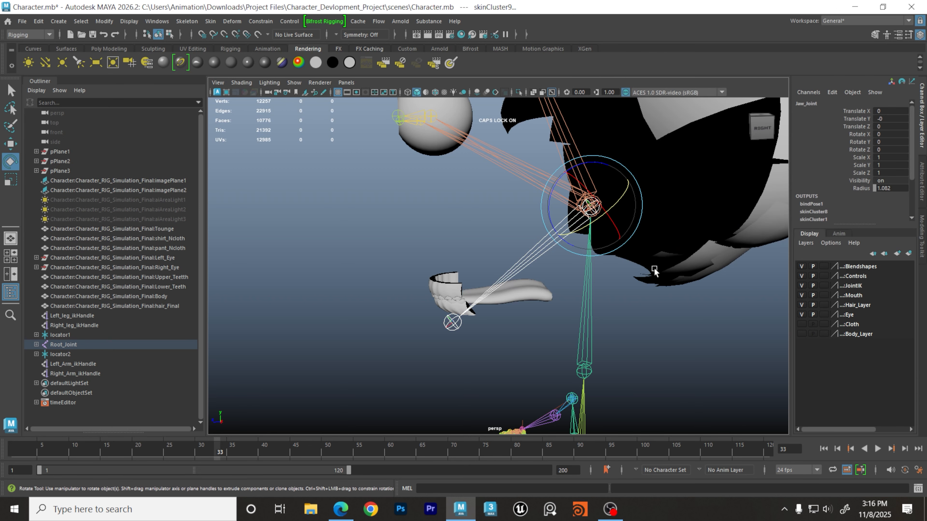
{"action": "left_click", "coordinate": [650, 357]}
- Test the tongue and lower teeth with a jaw joint rotation of about -22° around Z and undo it
{"action": "left_click", "coordinate": [525, 255]}
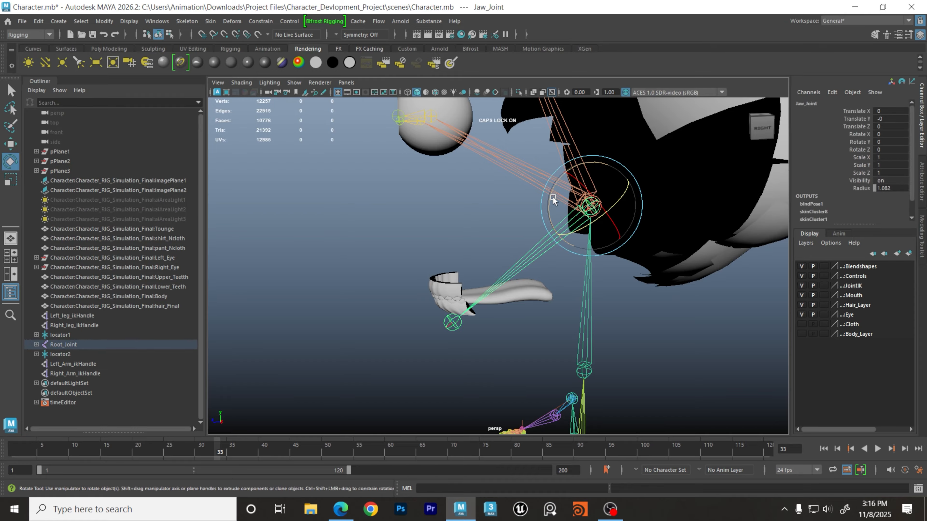
{"action": "mouse_move", "coordinate": [552, 198]}
{"action": "left_mouse_down"}
{"action": "mouse_move", "coordinate": [547, 215]}
{"action": "mouse_move", "coordinate": [549, 203]}
{"action": "mouse_move", "coordinate": [557, 210]}
{"action": "left_mouse_up"}
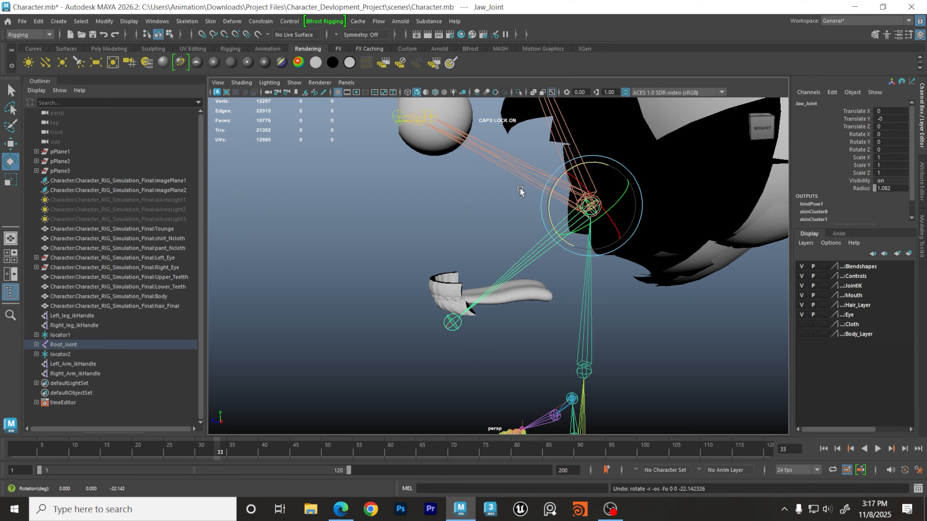
{"action": "left_click", "coordinate": [548, 170]}
- Test the head joint with a rotation of about -15° around Y, undo it, and deselect
{"action": "left_click", "coordinate": [563, 136]}
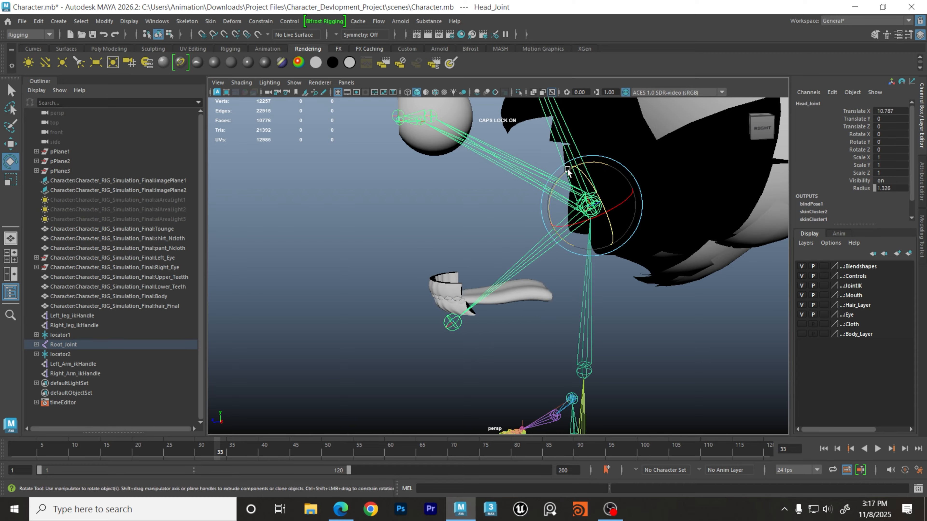
{"action": "mouse_move", "coordinate": [567, 171]}
{"action": "left_mouse_down"}
{"action": "mouse_move", "coordinate": [576, 160]}
{"action": "mouse_move", "coordinate": [560, 179]}
{"action": "mouse_move", "coordinate": [571, 169]}
{"action": "left_mouse_up"}
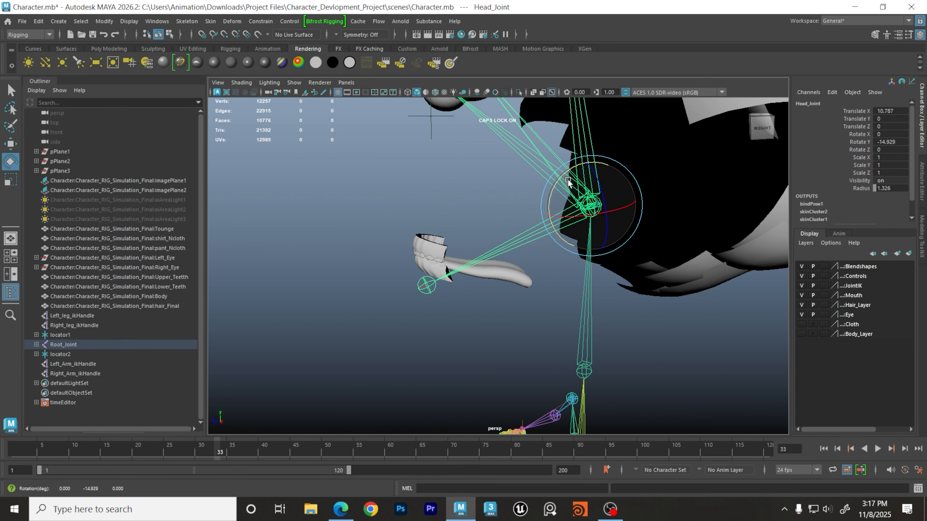
{"action": "left_click", "coordinate": [521, 317]}
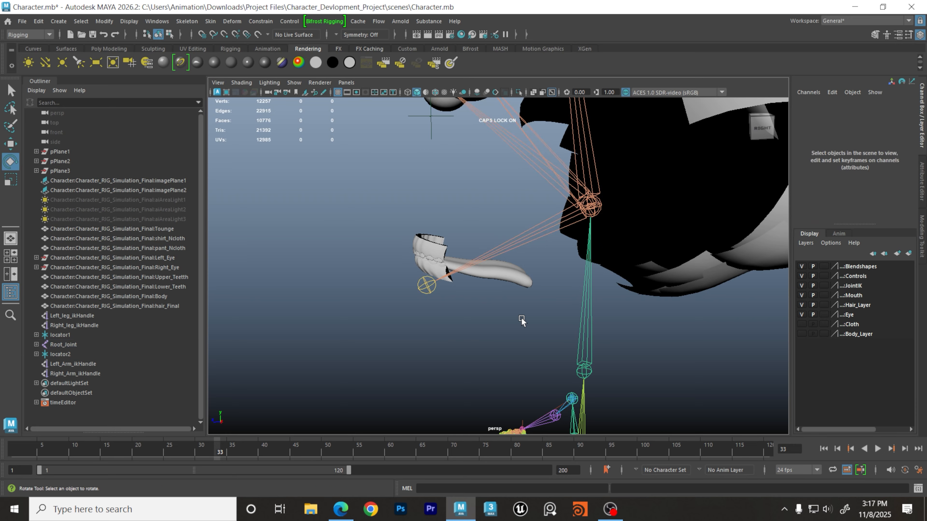
{"action": "key", "text": "ctrl+z"}
{"action": "key", "text": "ctrl+z"}
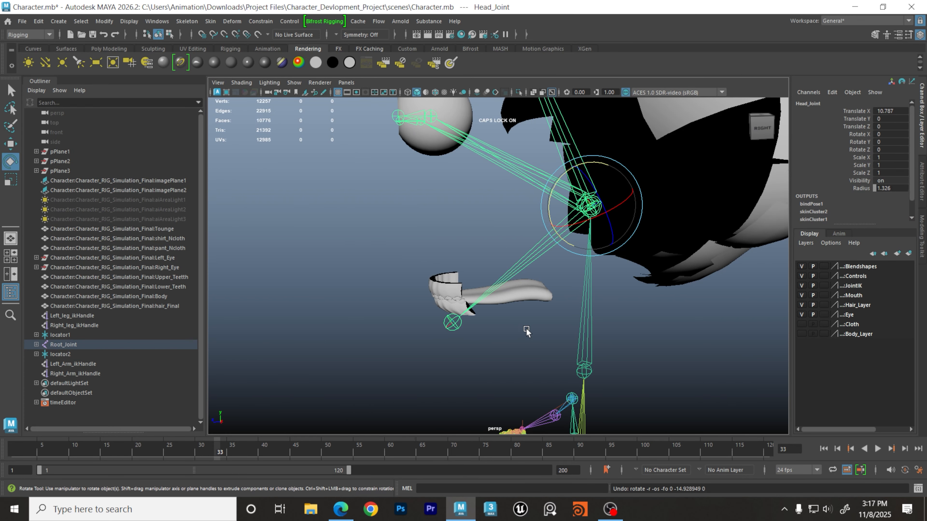
{"action": "left_click", "coordinate": [527, 331]}
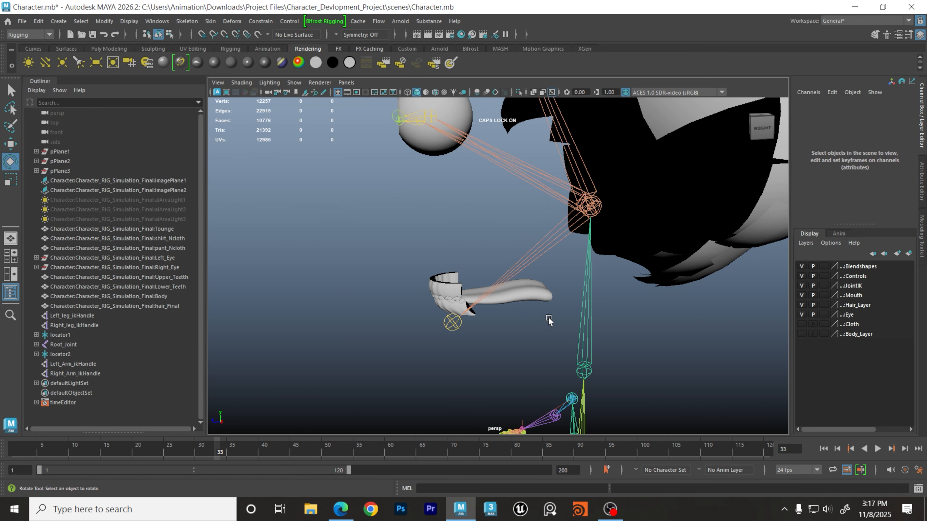
- Show Body_Layer again with the whole character in view
{"action": "left_click_drag", "start_coordinate": [594, 287], "coordinate": [580, 267], "text": "alt"}
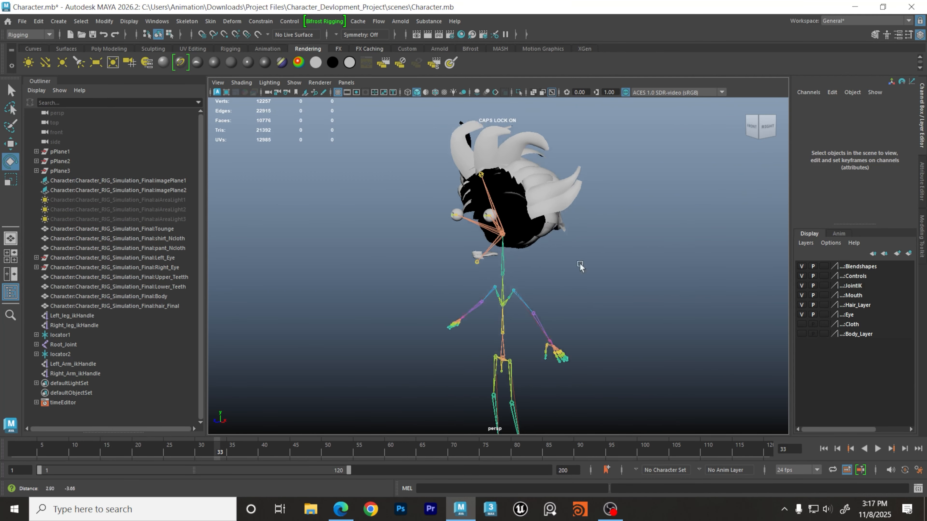
{"action": "middle_click_drag", "start_coordinate": [580, 265], "coordinate": [570, 237], "text": "alt"}
{"action": "left_click", "coordinate": [801, 334]}
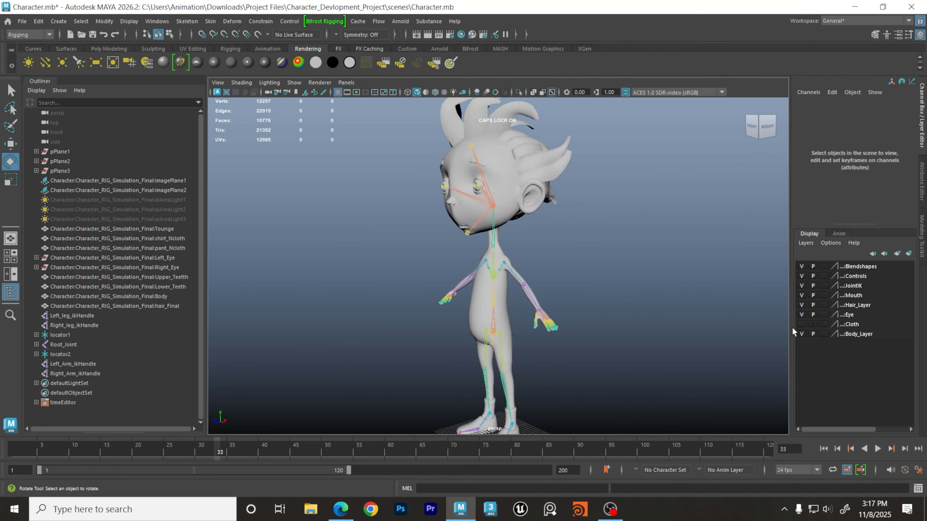